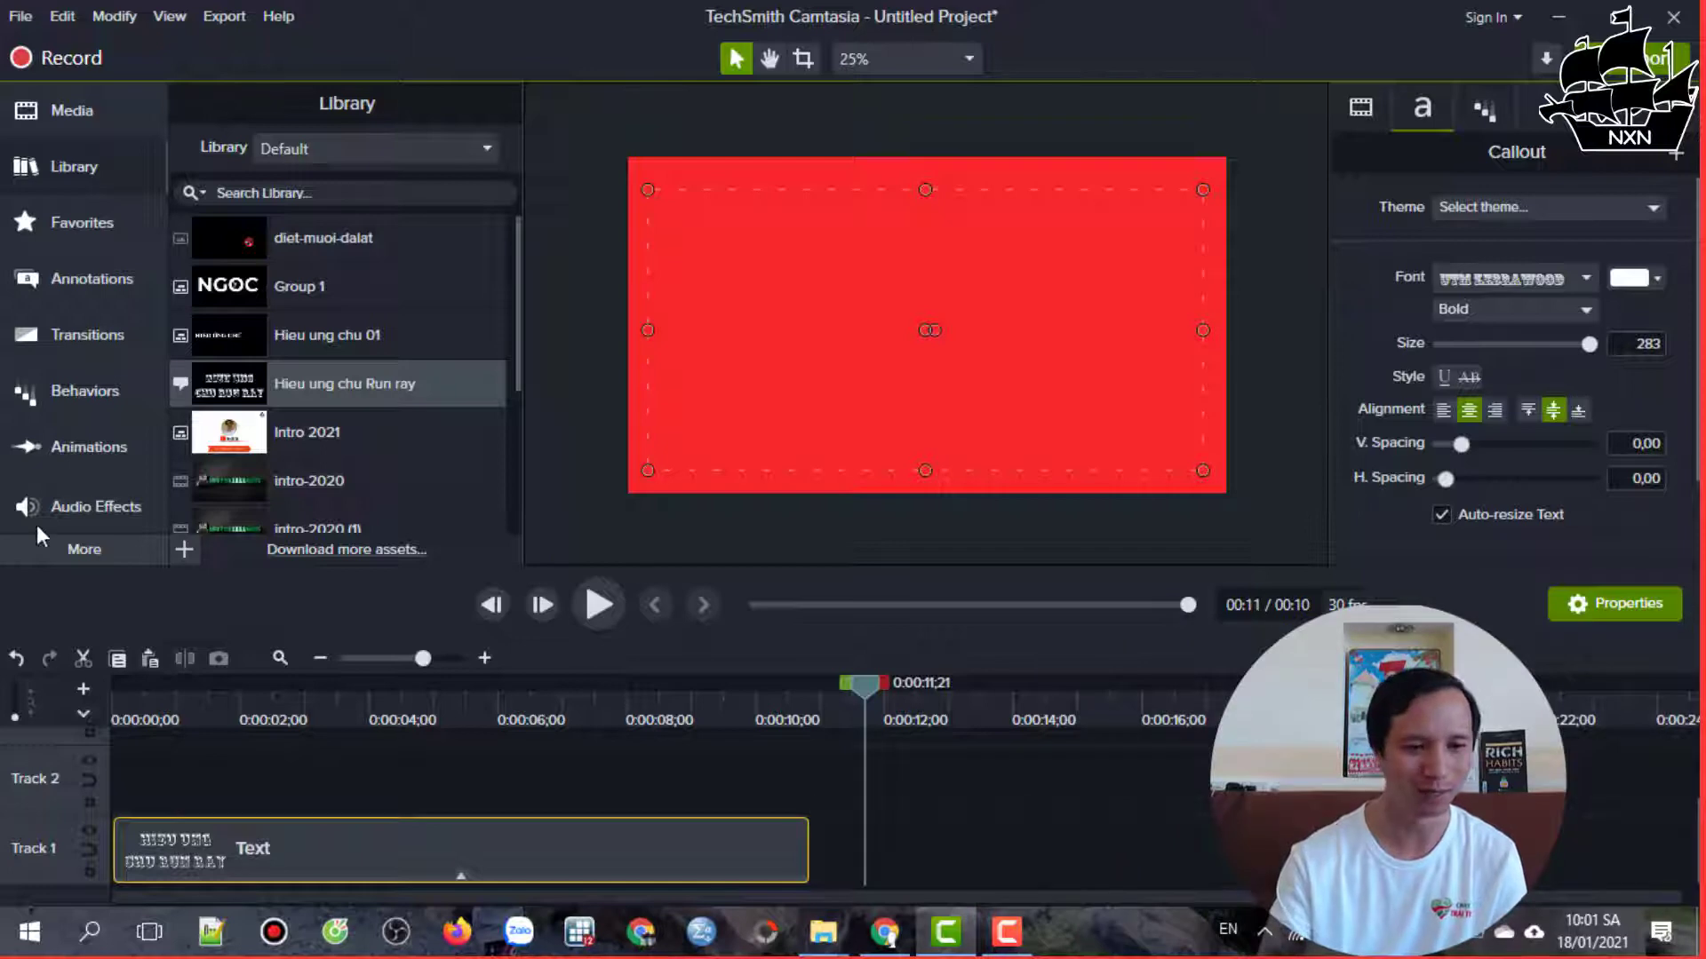
click(71, 280)
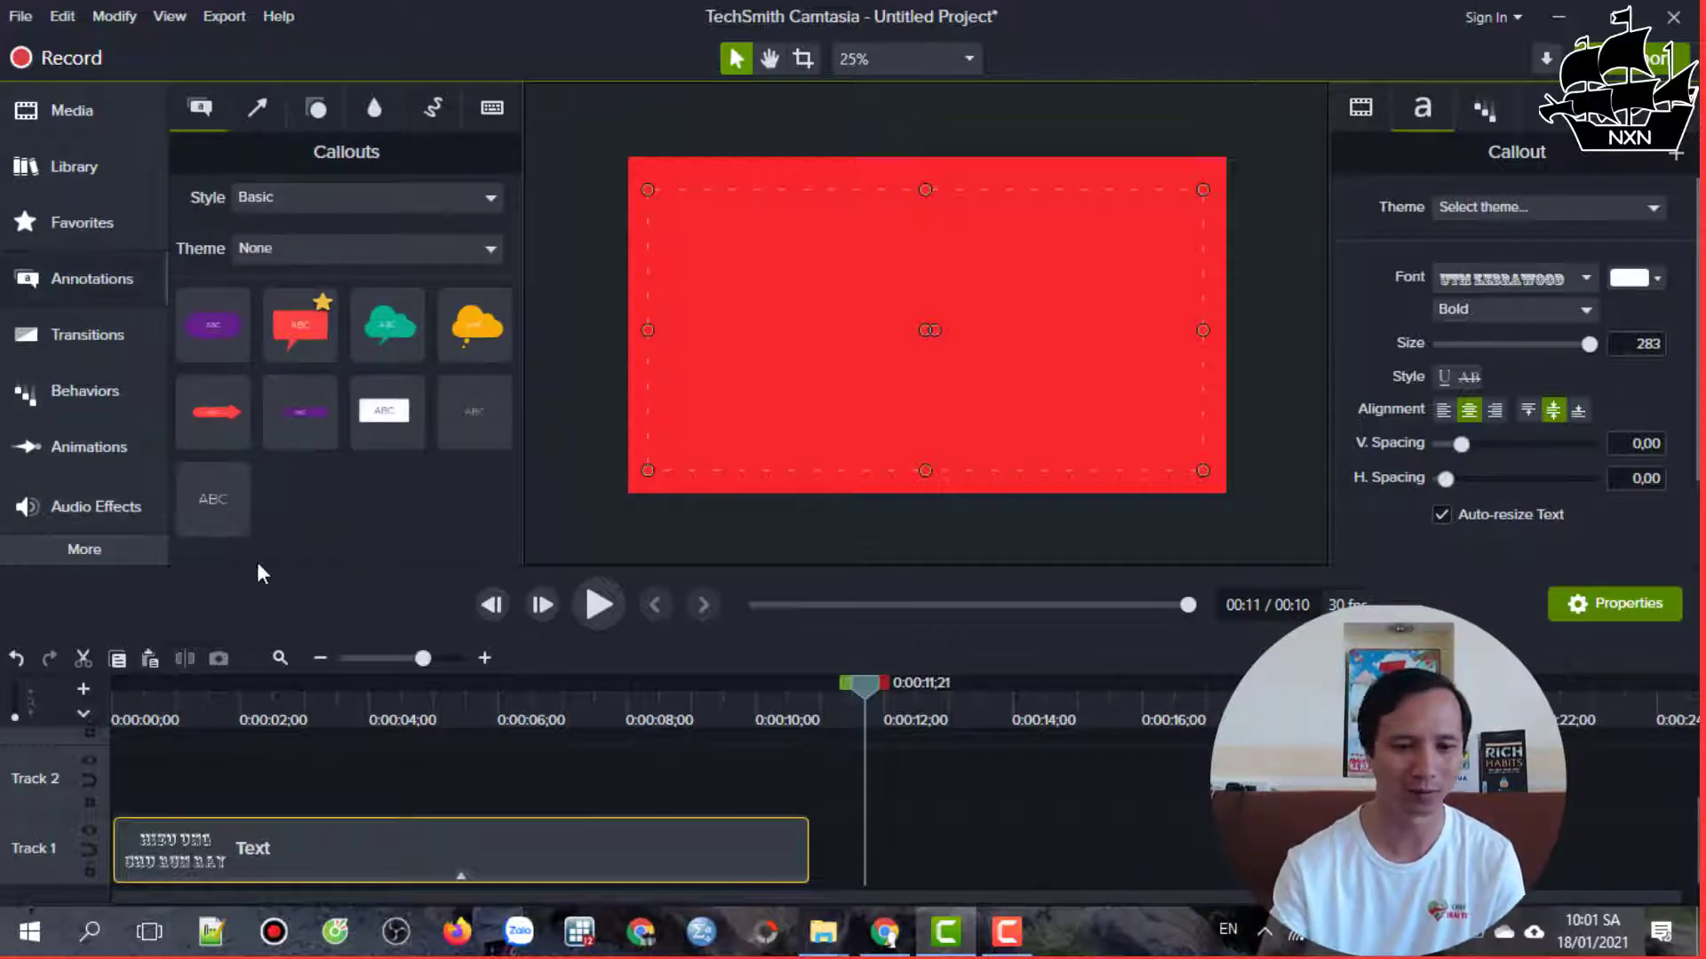
drag(214, 500, 1191, 343)
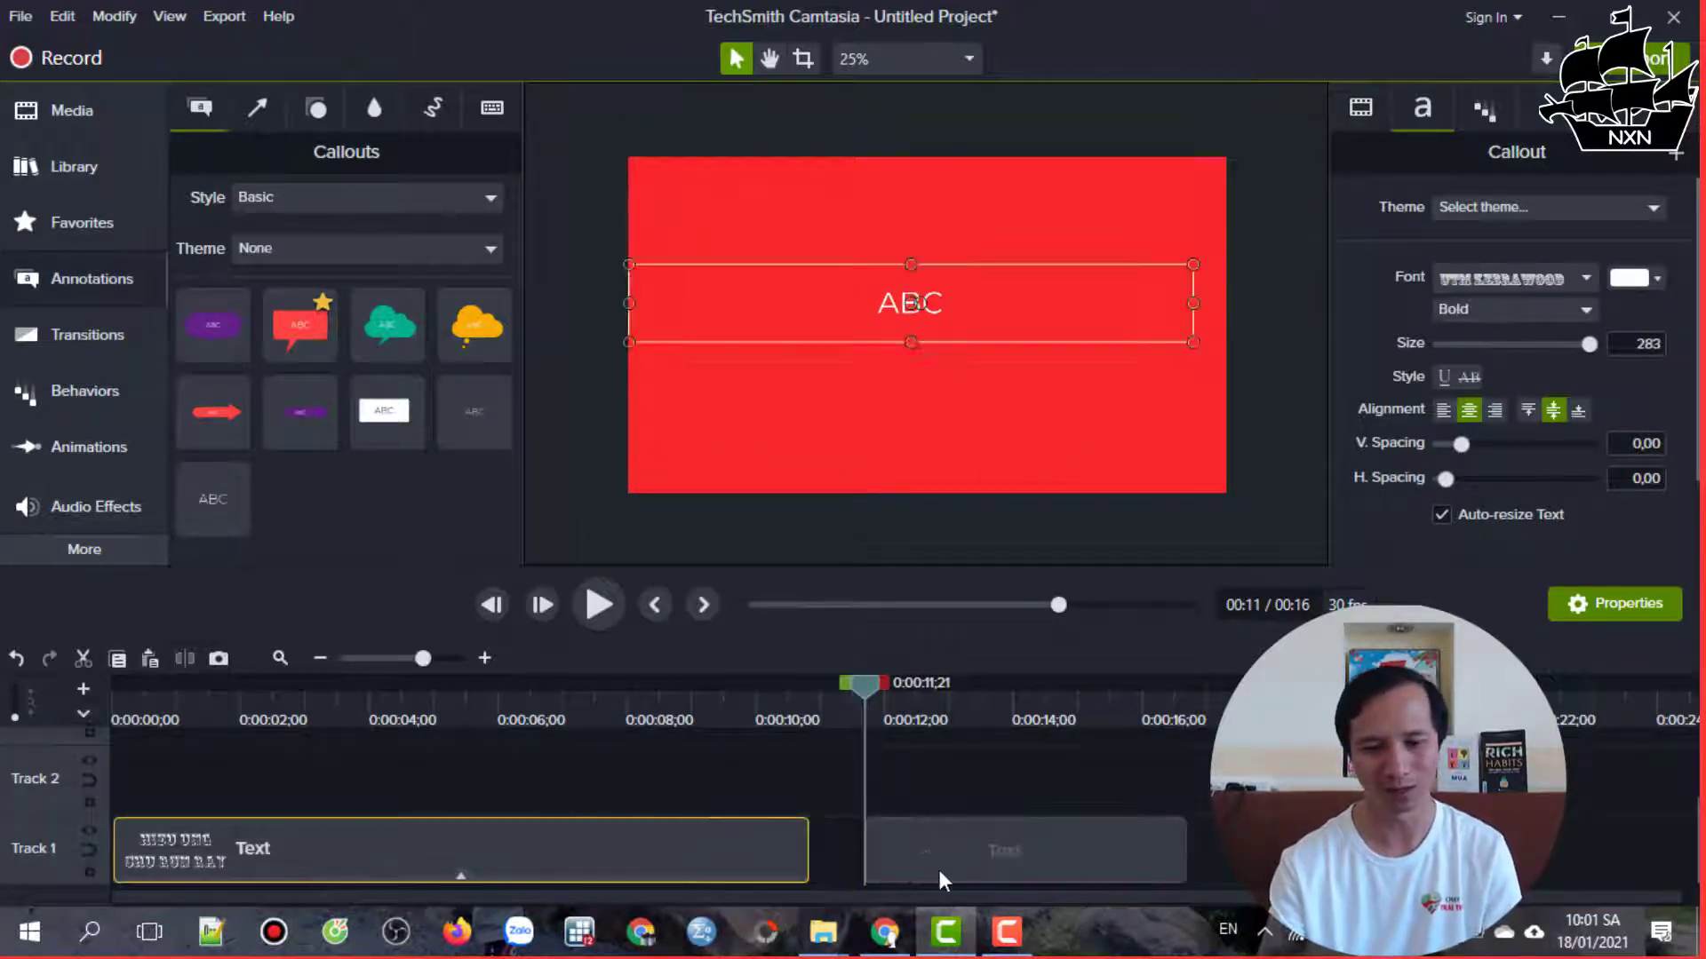
key(Delete)
- Split the text clip on Track 1 at 0:00:07;07
click(776, 826)
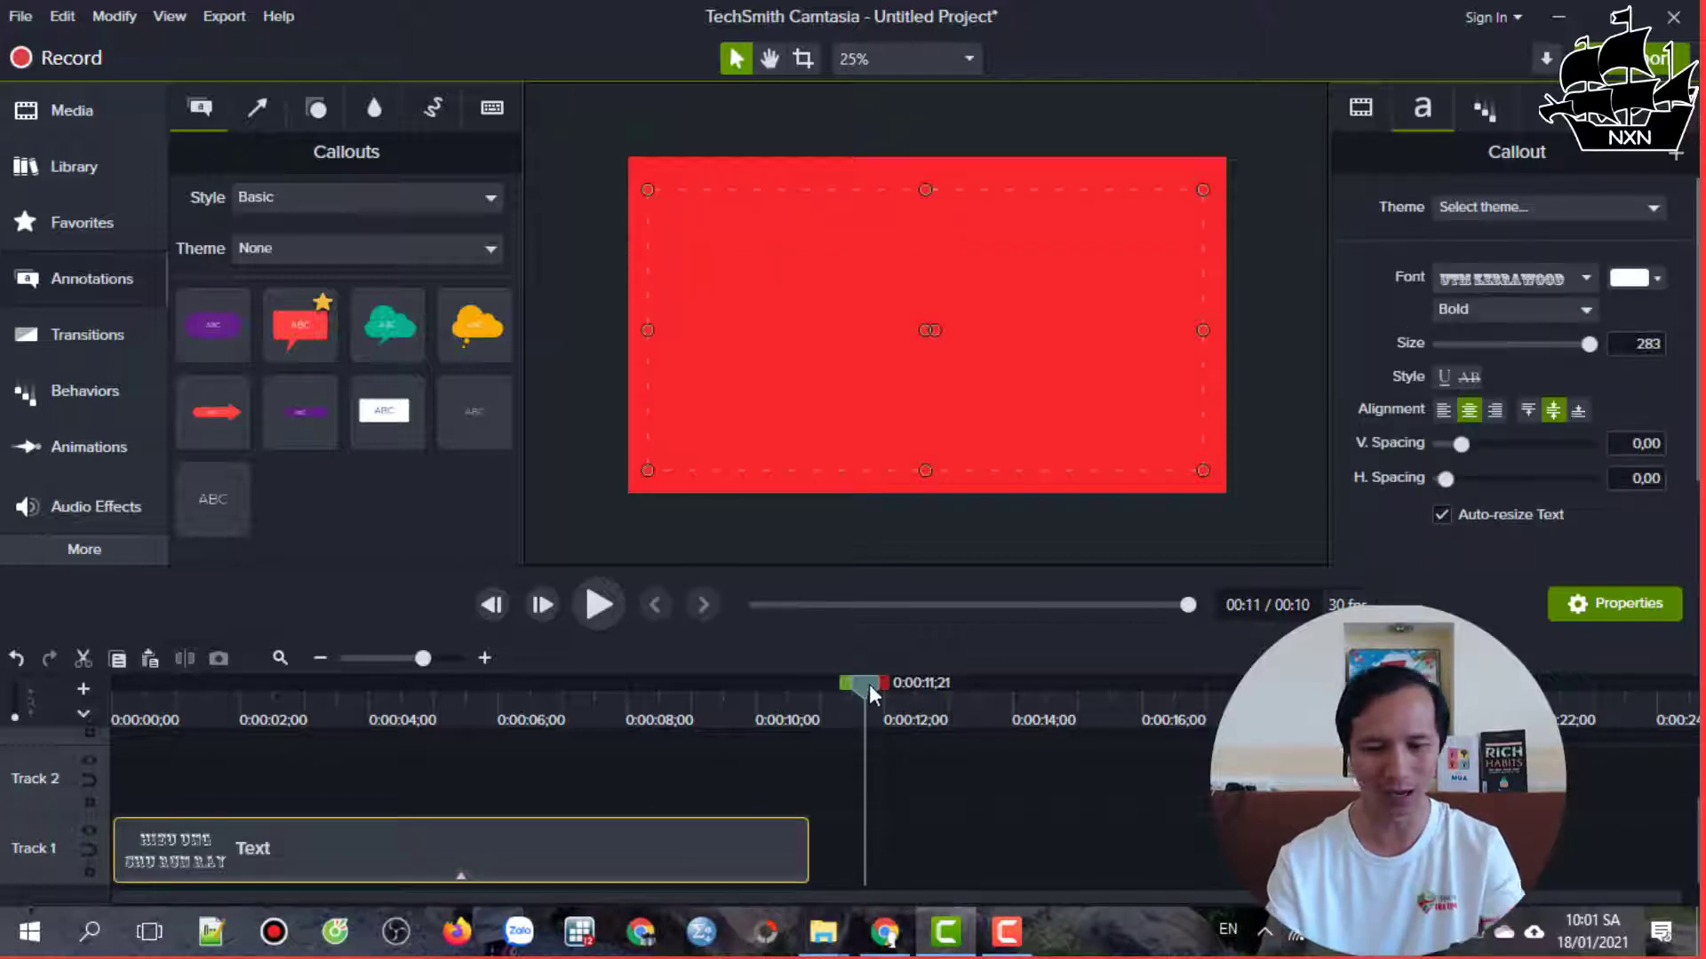
drag(869, 684, 581, 716)
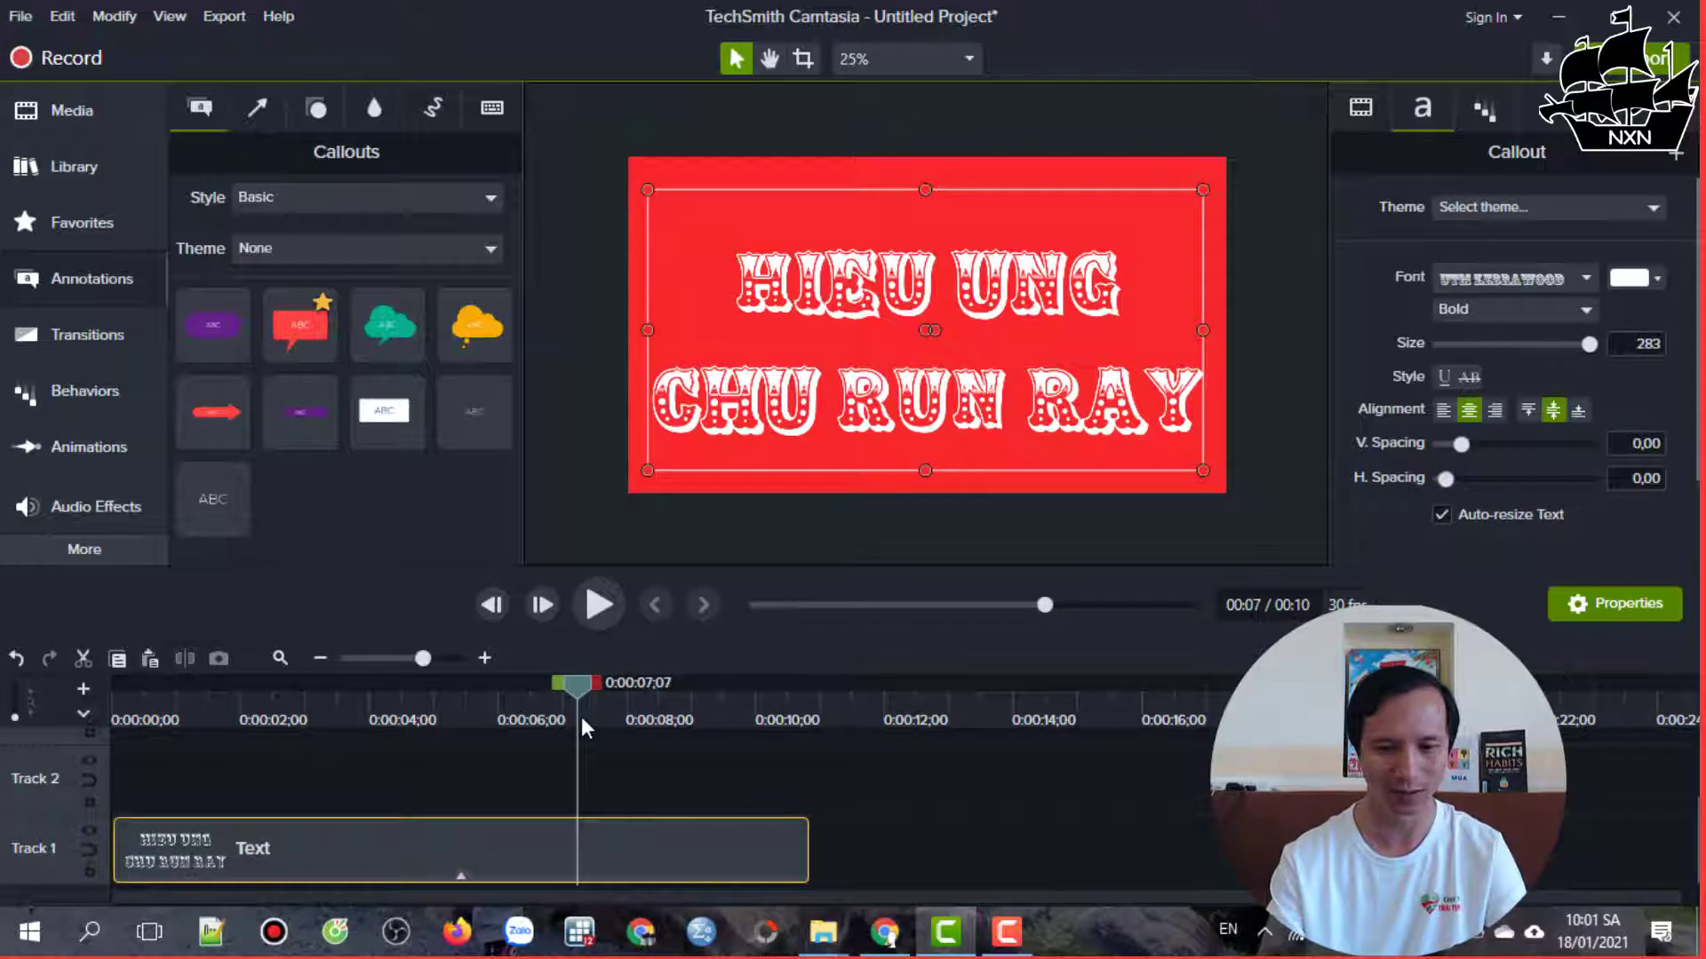
key(s)
- Remove the Pulsating effect from the second part of the split text clip
click(676, 862)
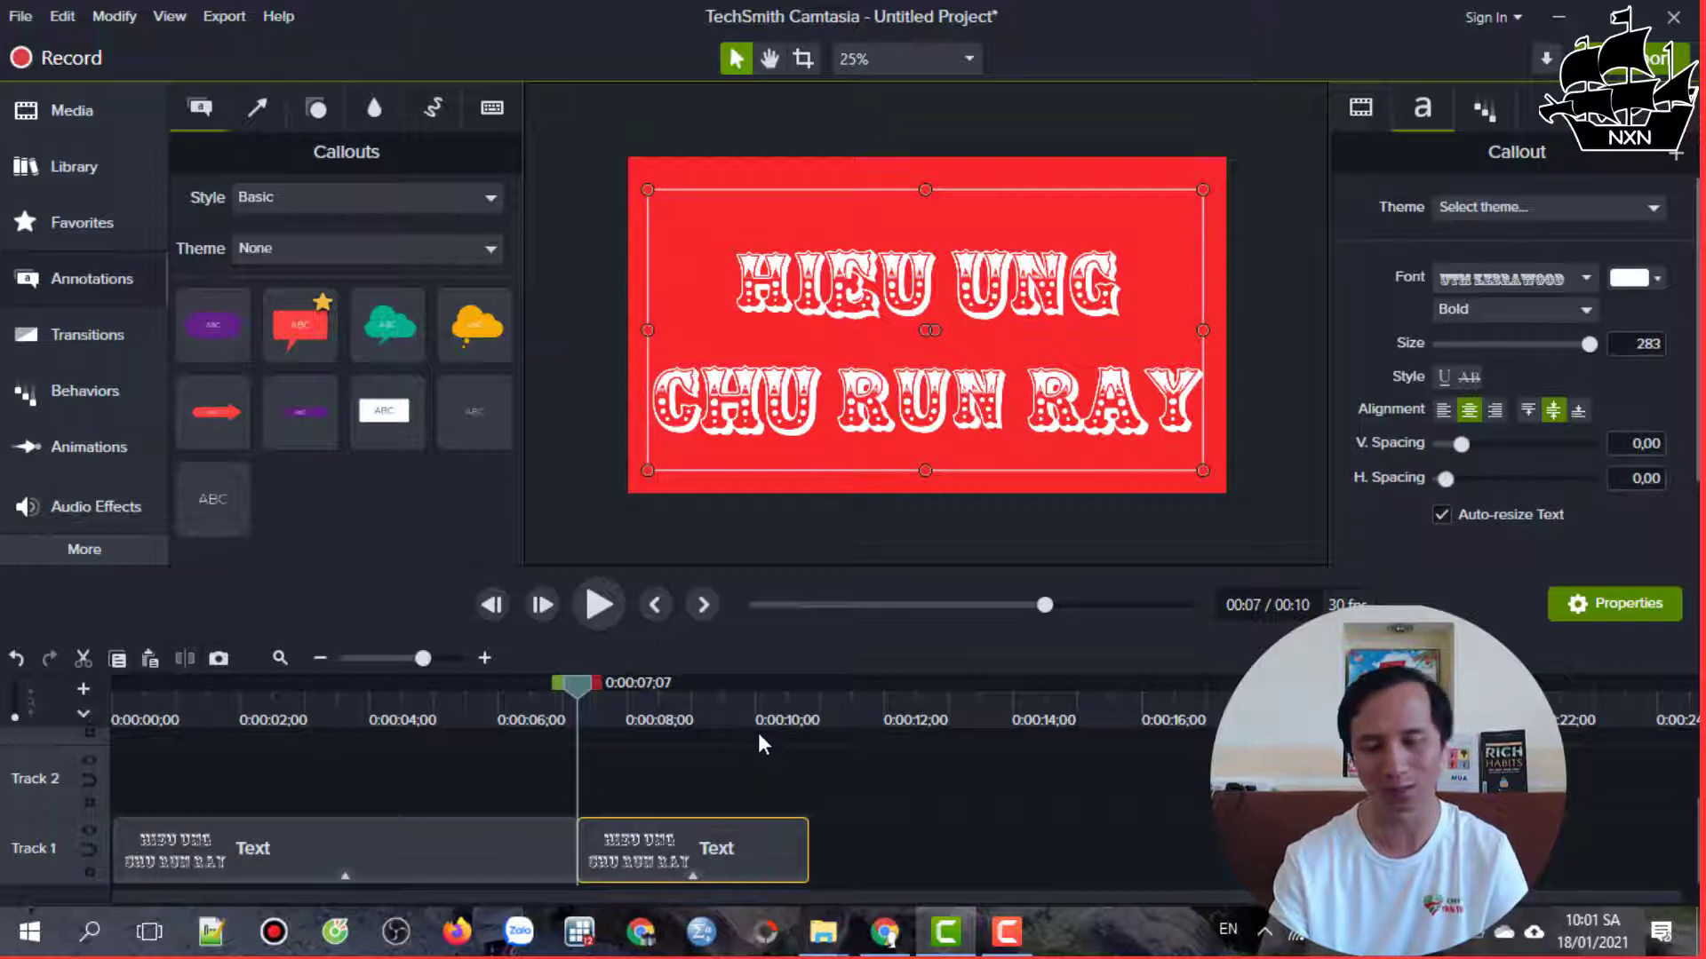
click(694, 875)
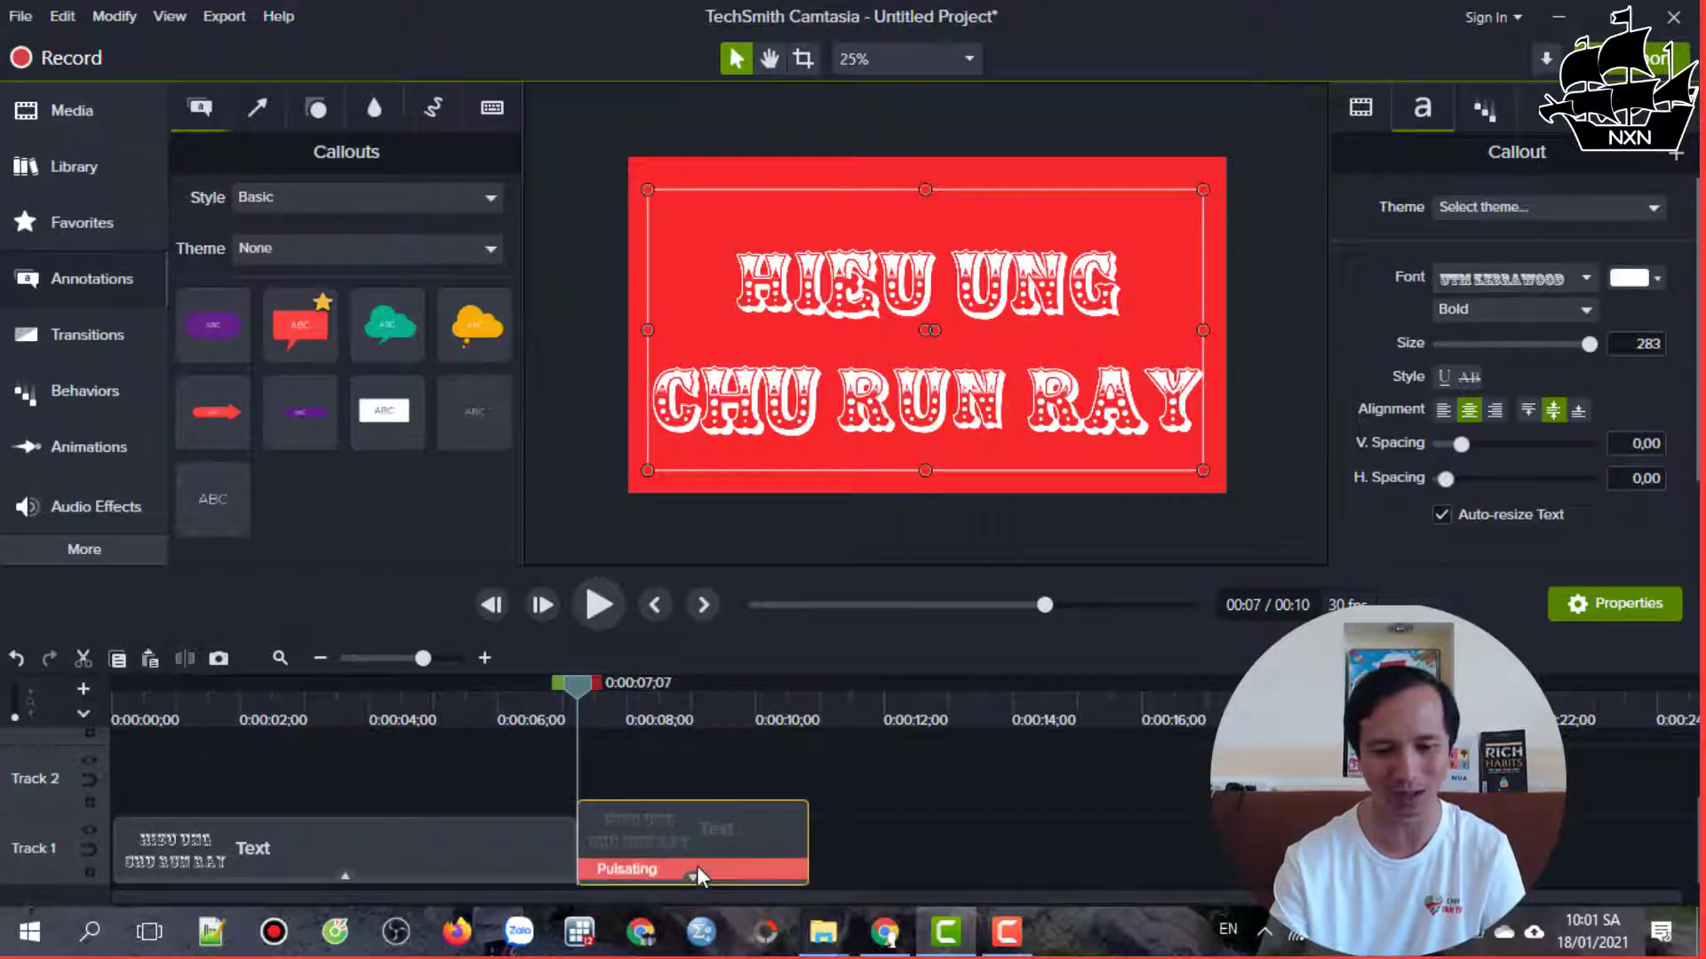
click(697, 867)
key(Delete)
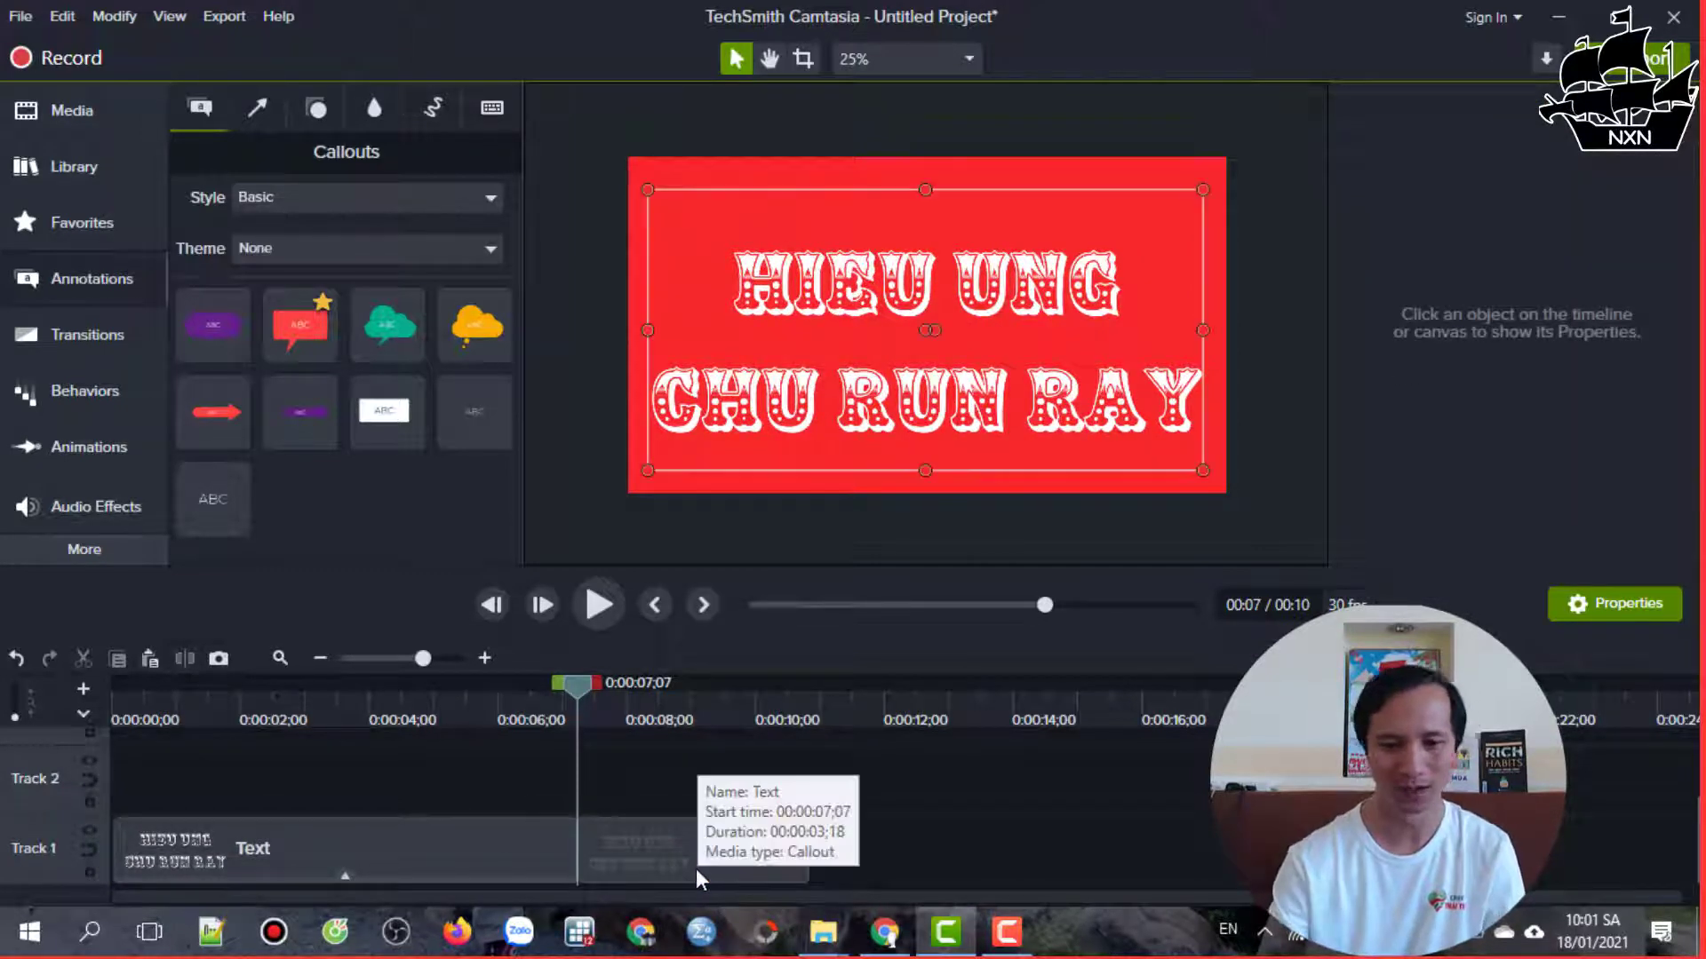
click(696, 869)
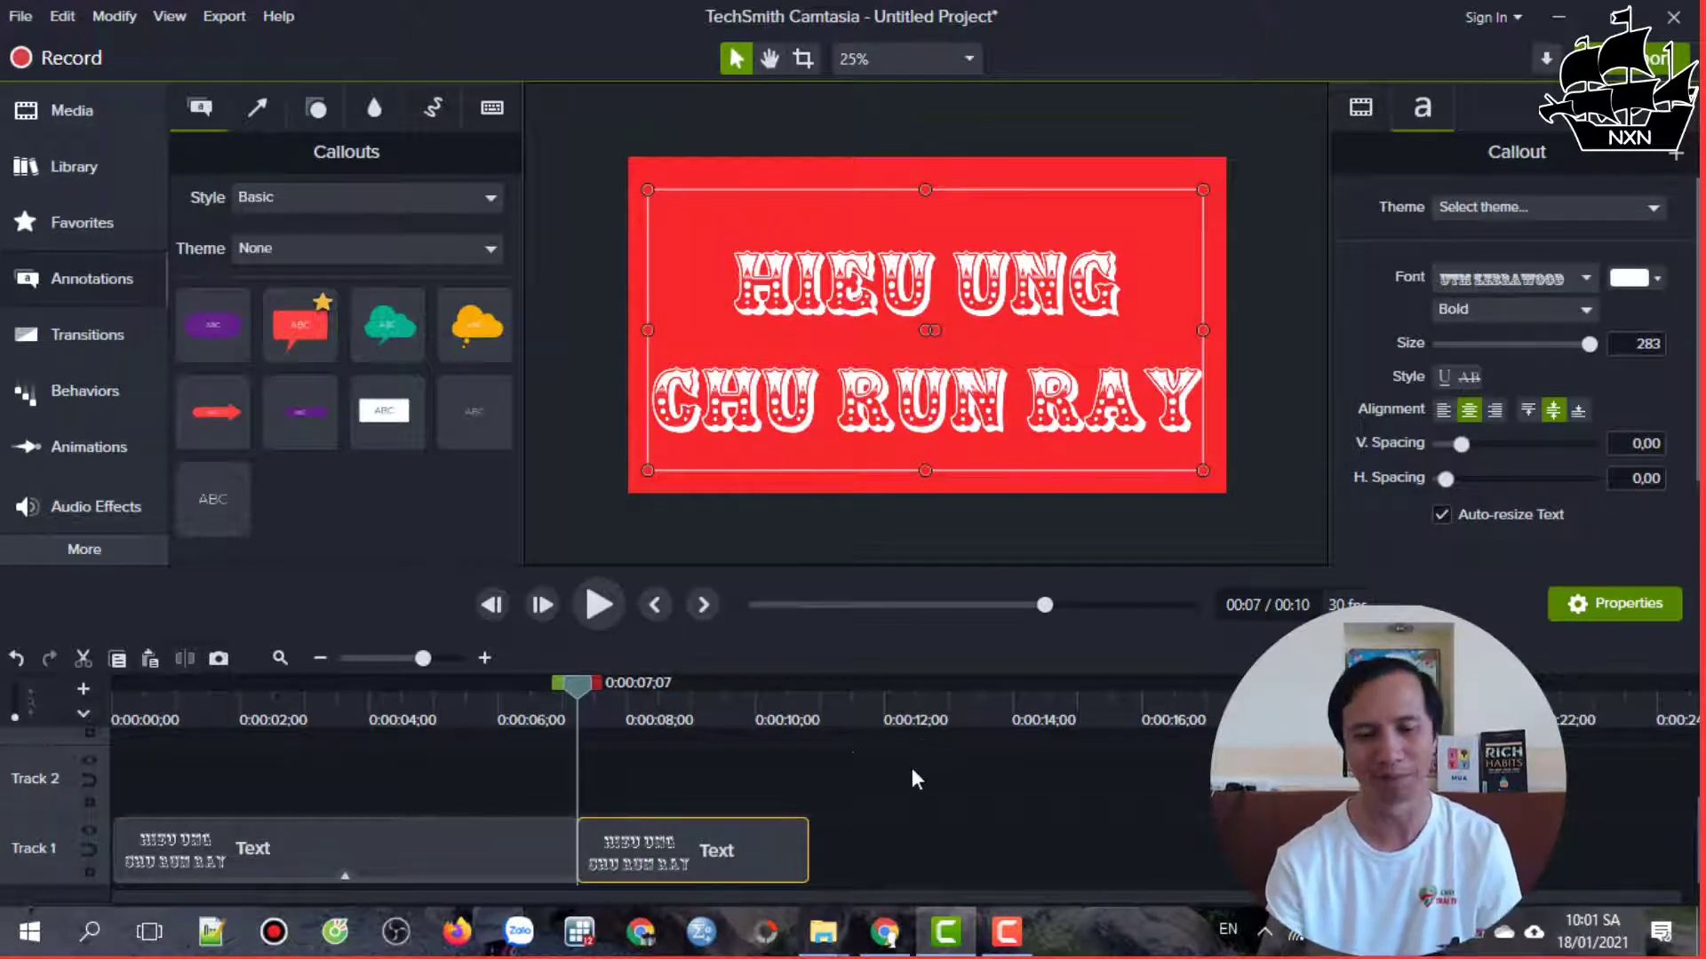
click(903, 798)
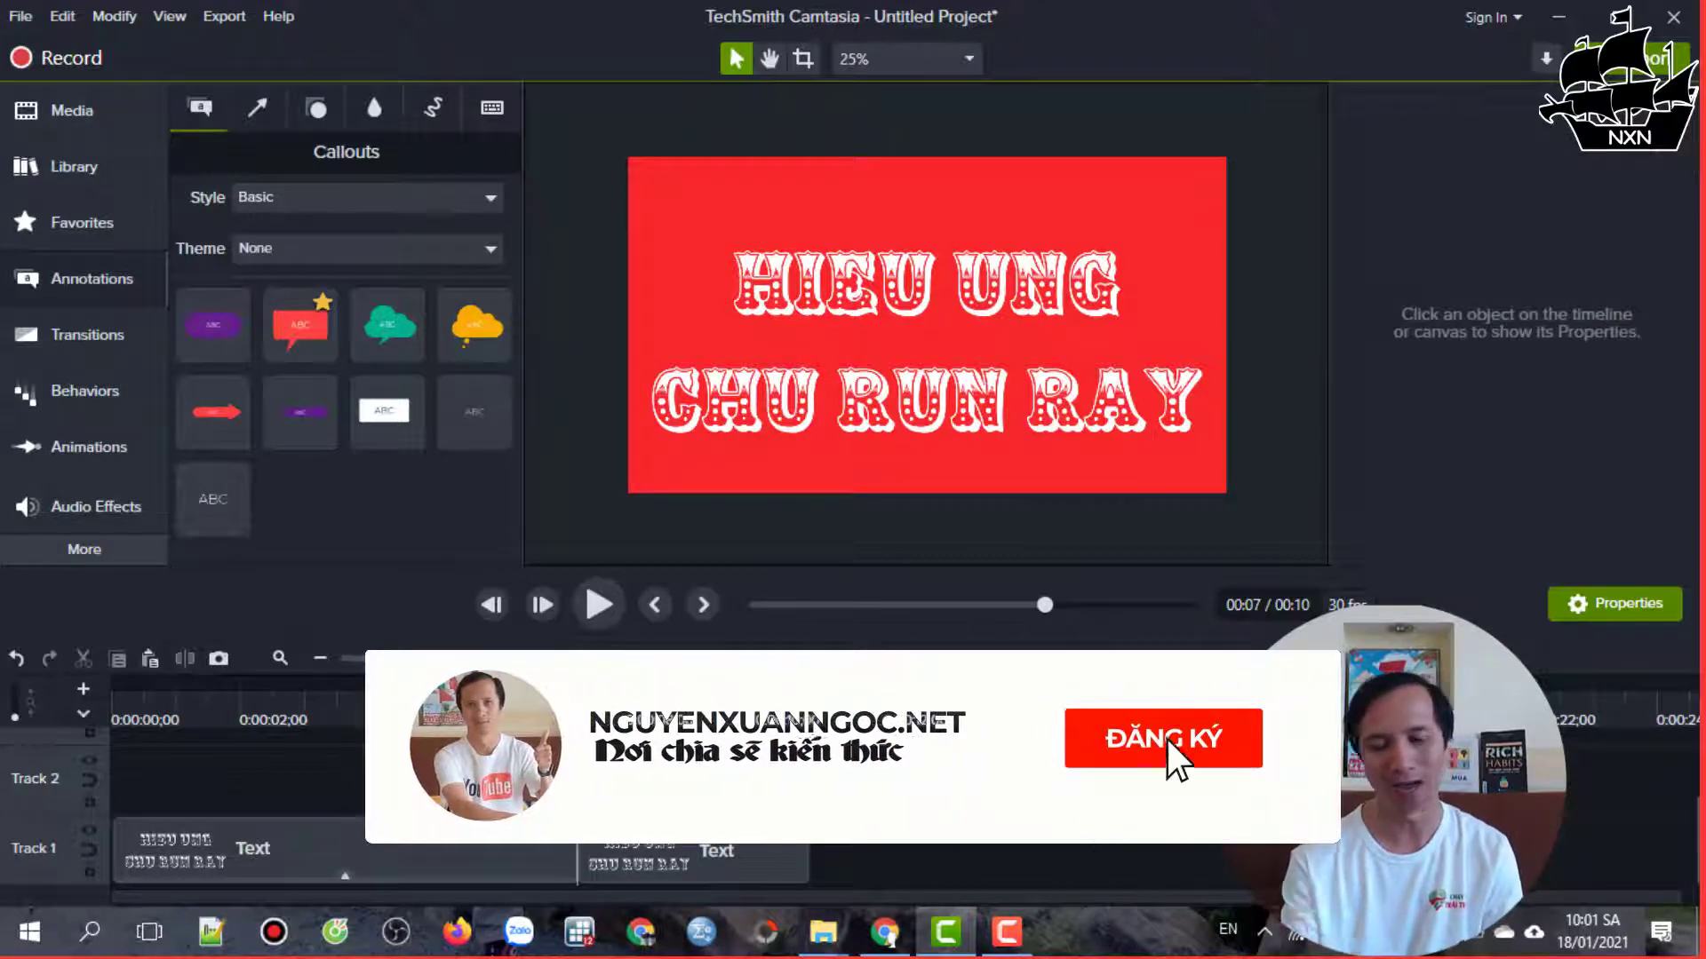
- Apply the Pulsating behavior to the second text clip and preview the animation
click(744, 856)
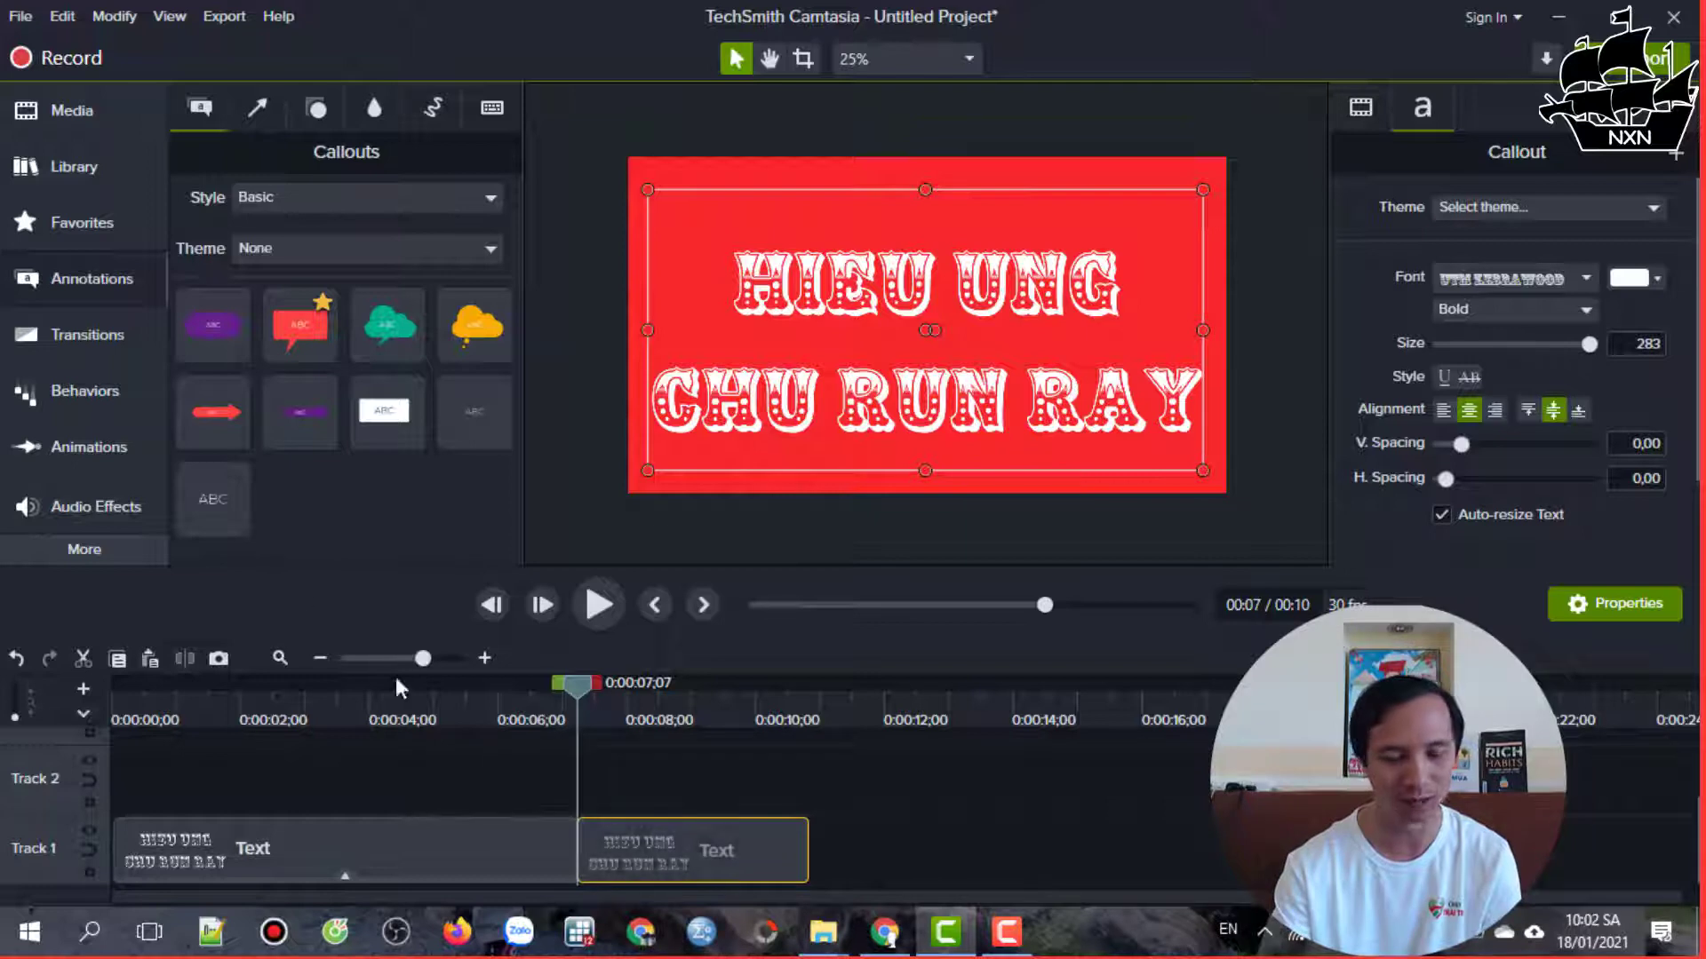
click(87, 397)
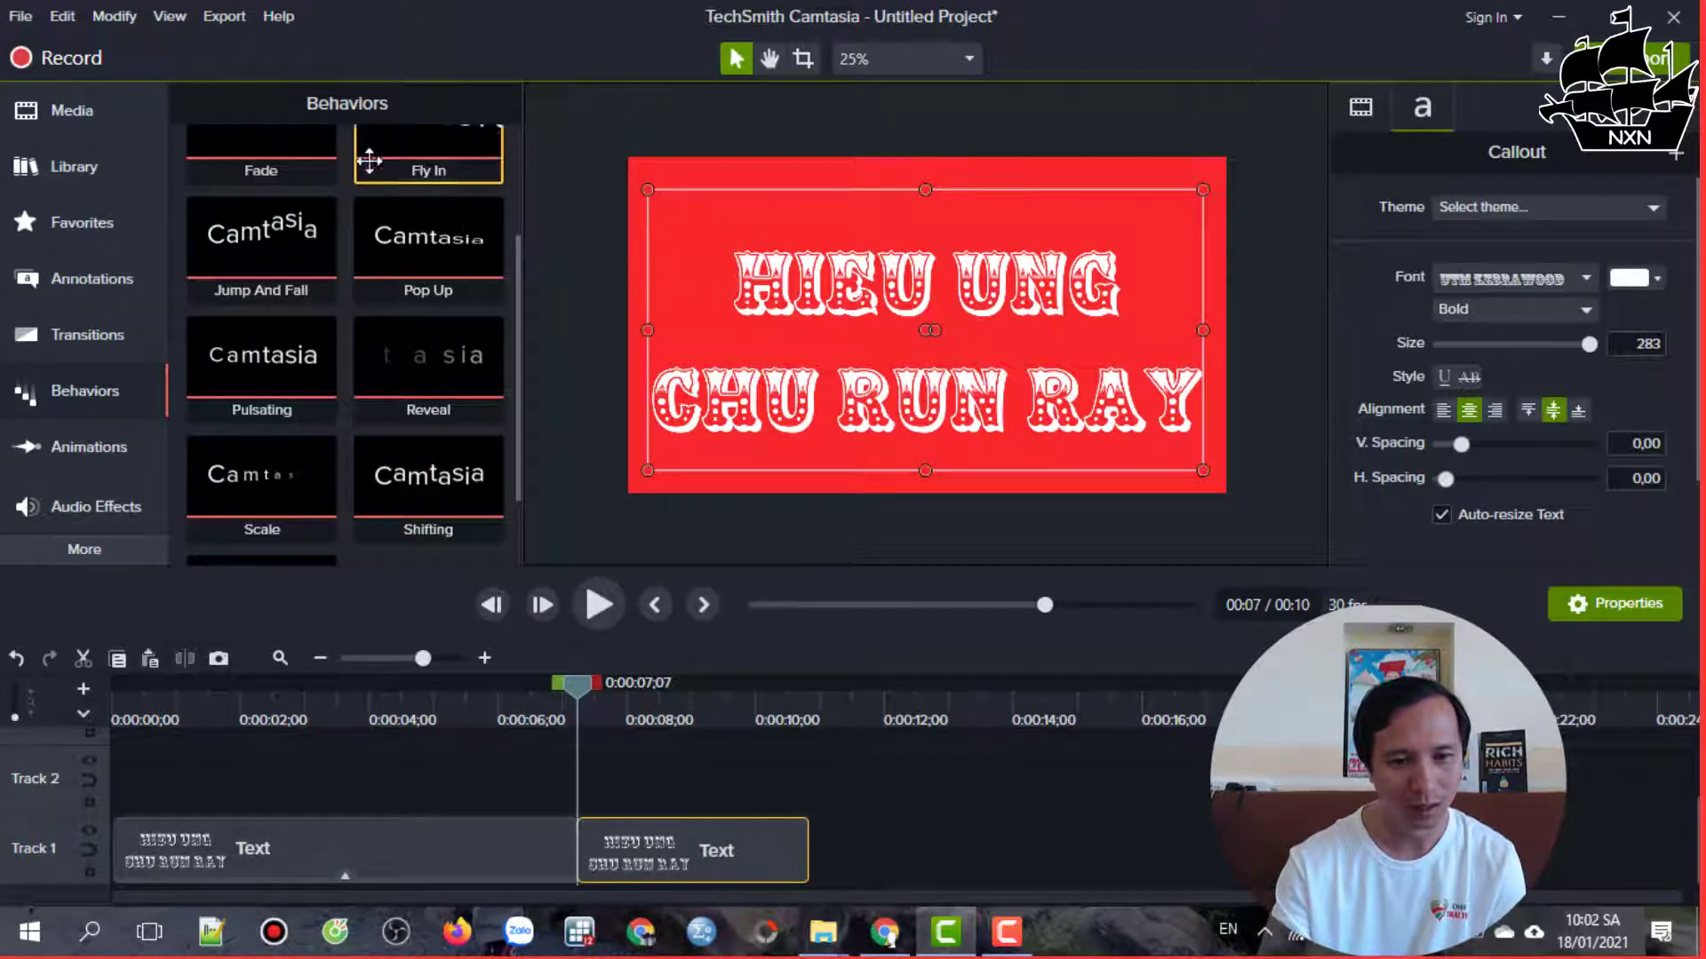
scroll(385, 385, down, 1)
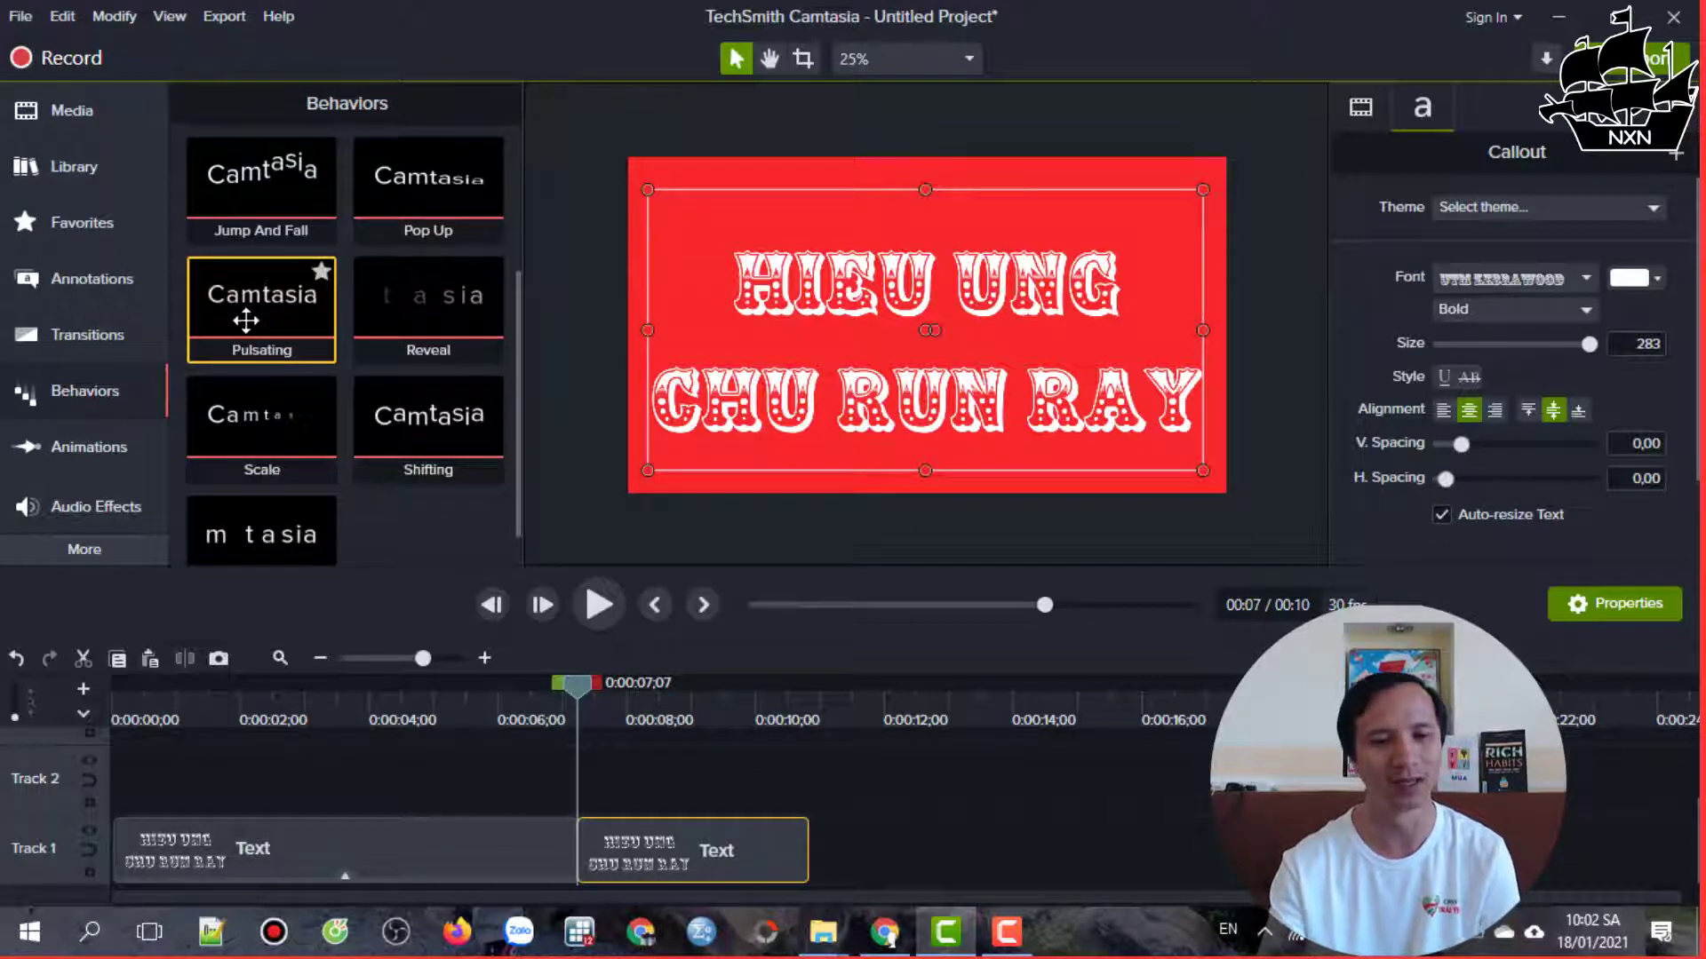
drag(246, 319, 681, 856)
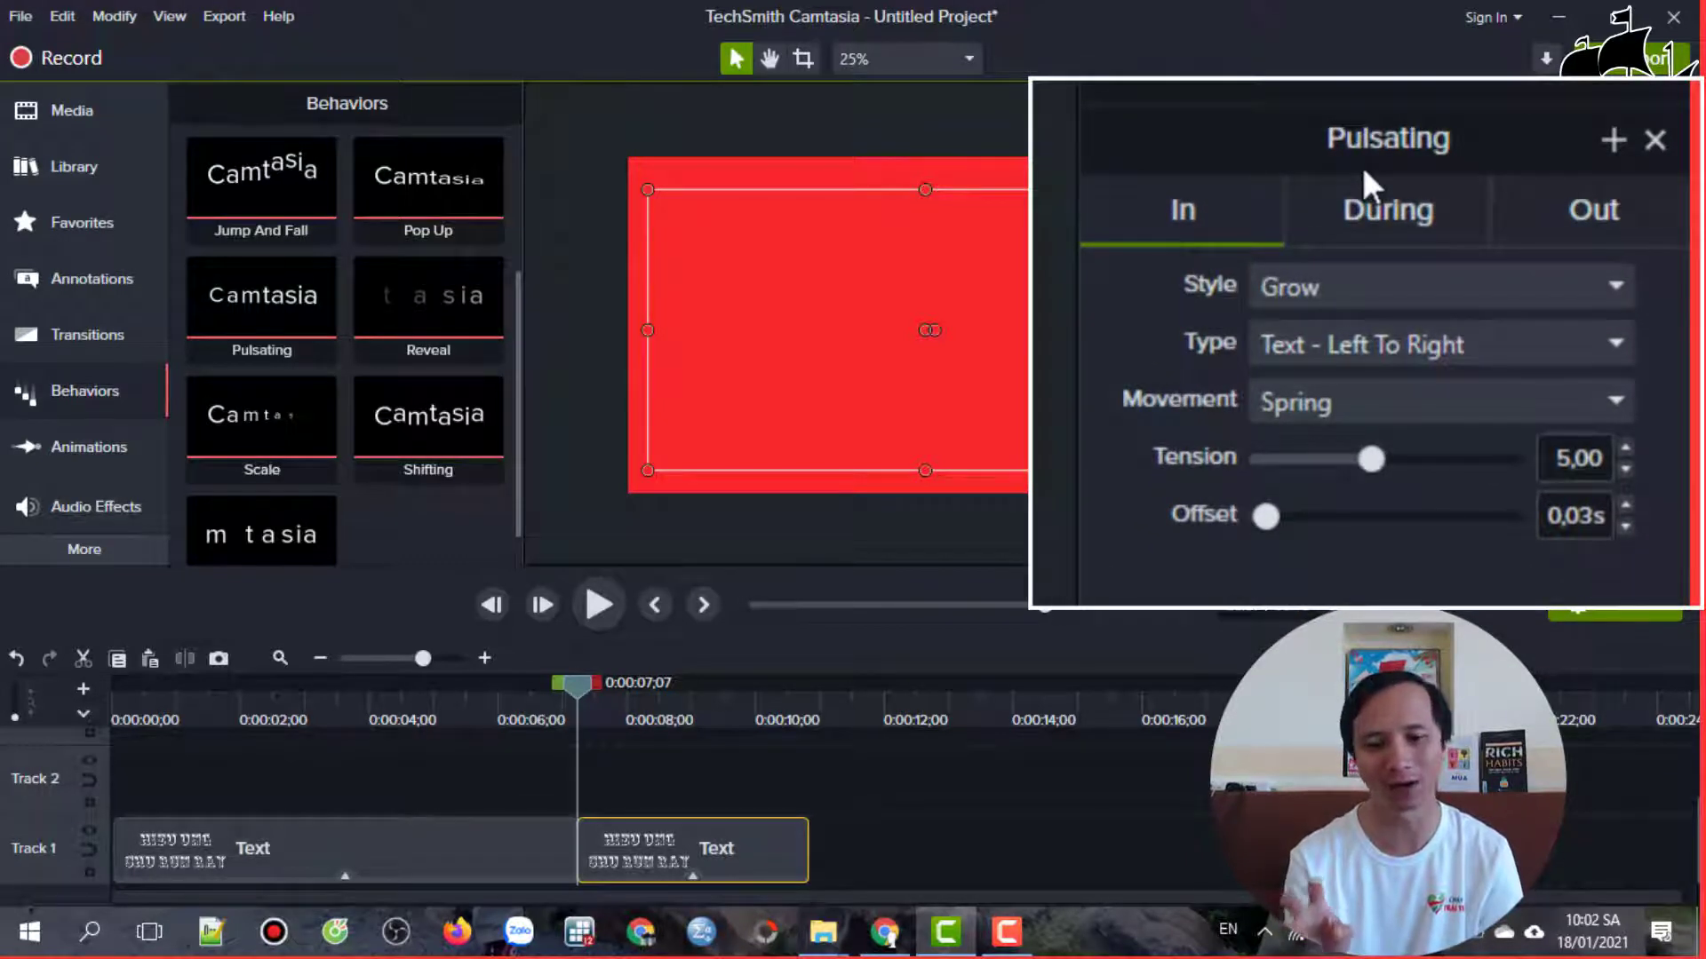
drag(584, 698, 611, 701)
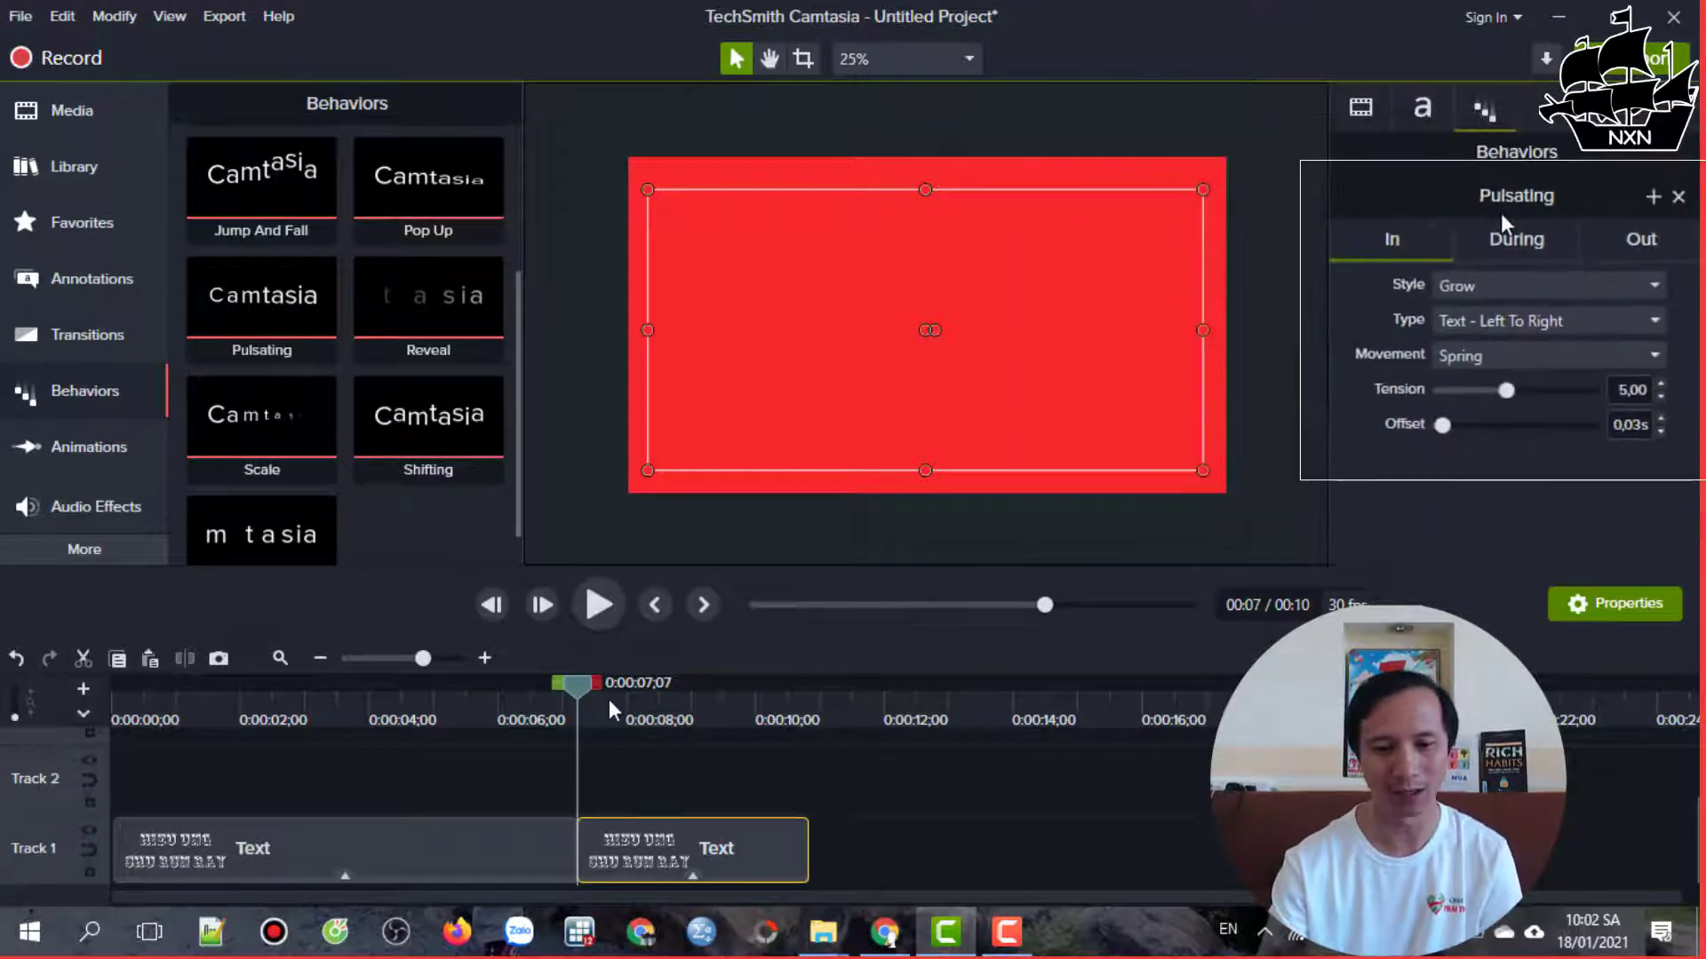
click(597, 607)
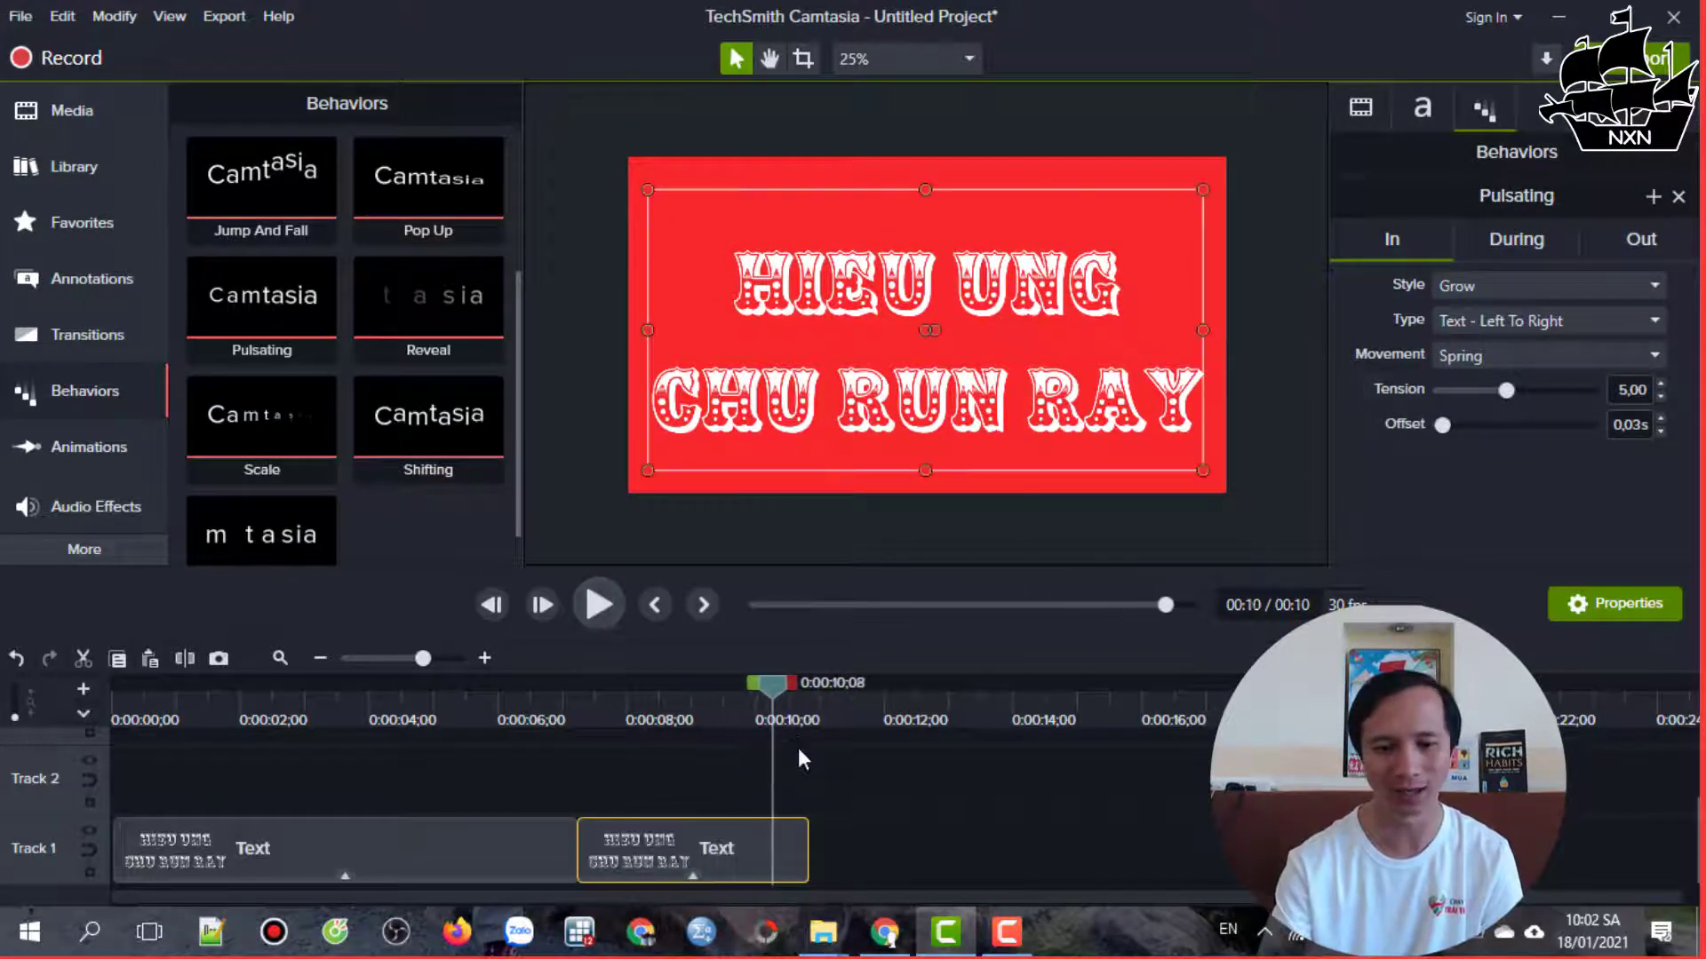
- Extend the end of the second text clip to about 14 seconds on the timeline and play it back
drag(809, 848, 1060, 895)
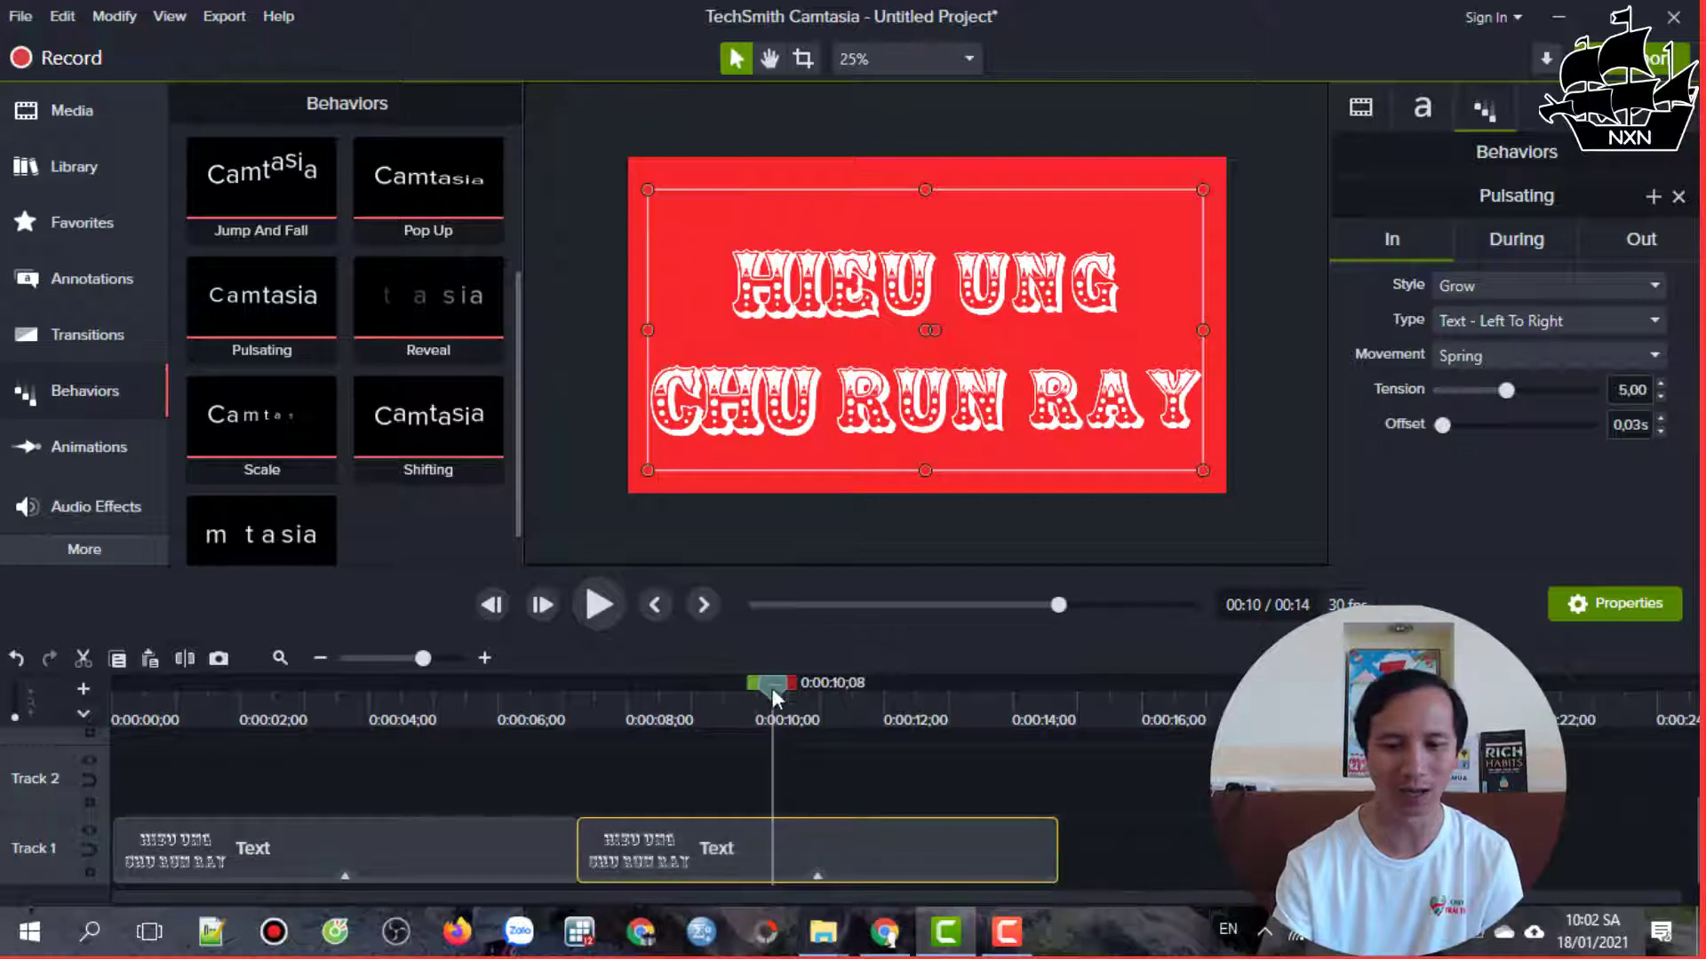
drag(771, 684, 627, 707)
click(599, 605)
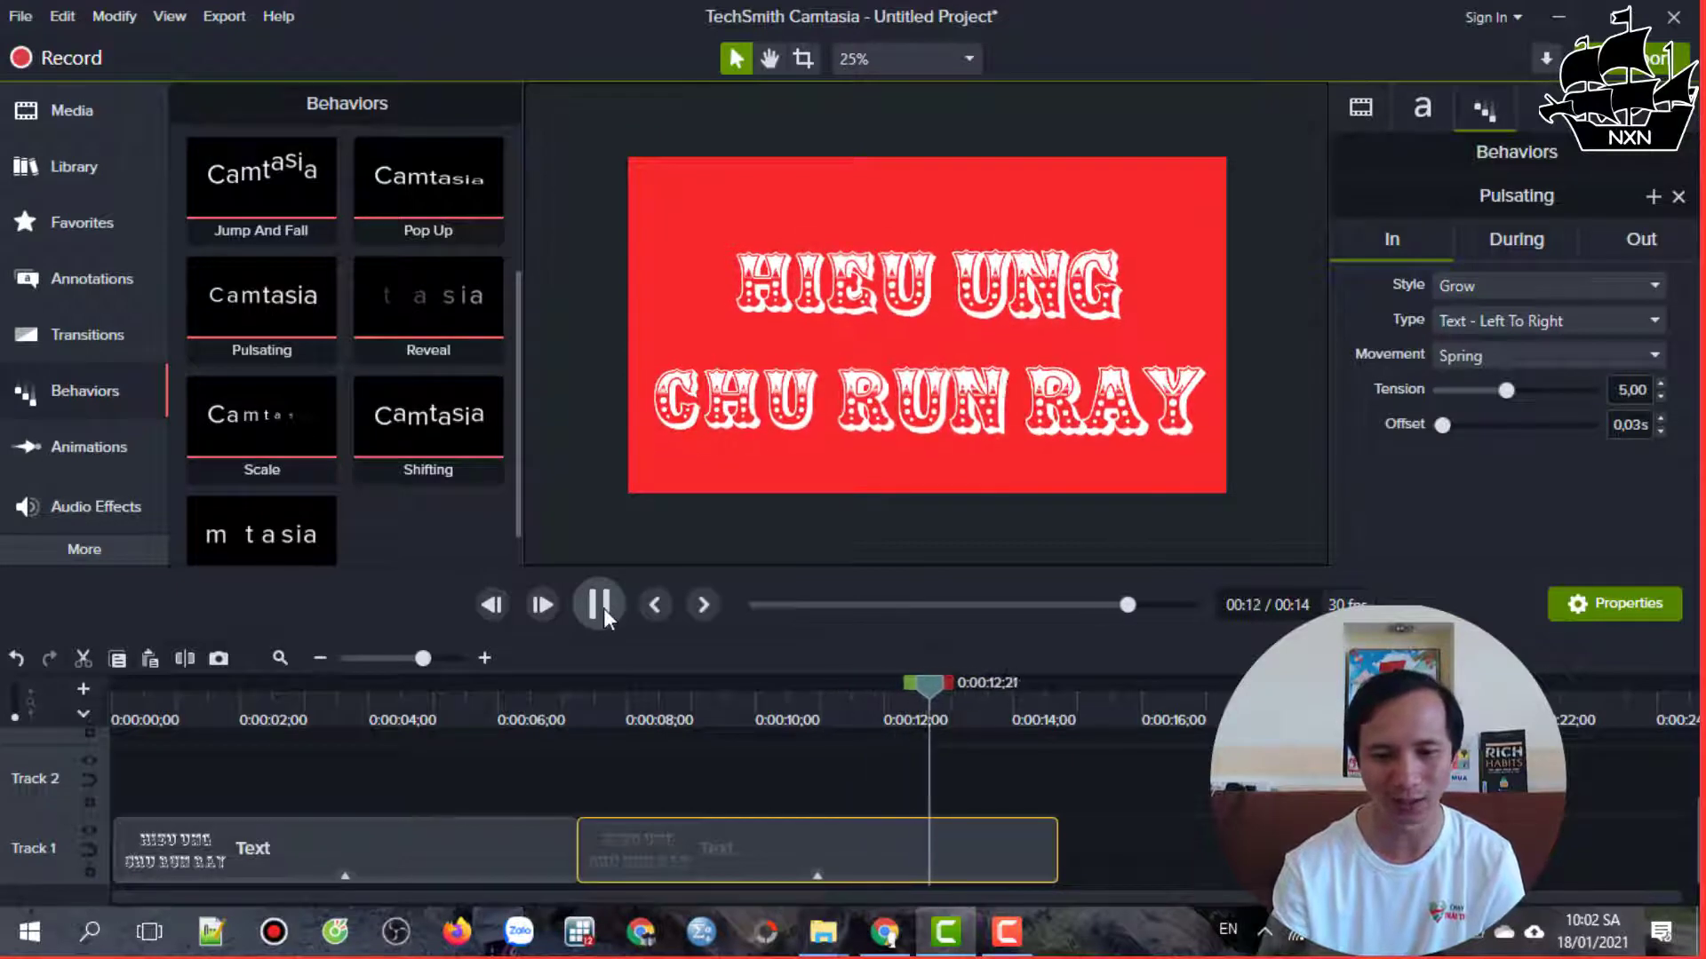
click(605, 608)
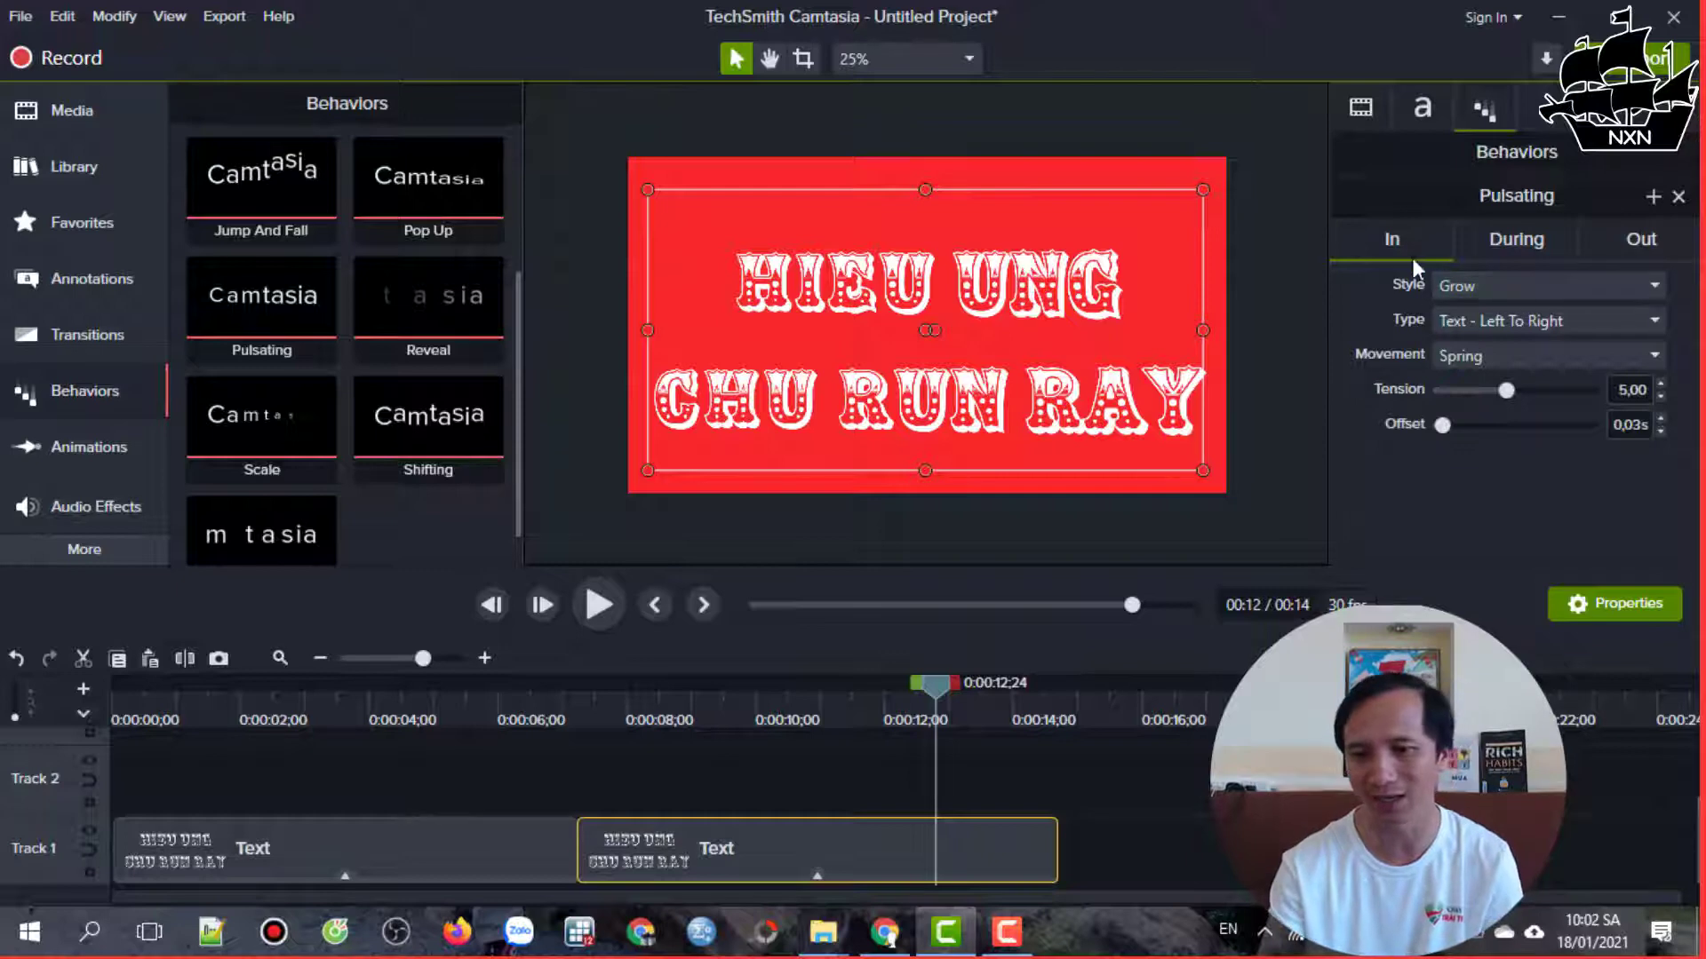
- Set both the In style and the Out style of the Pulsating behavior to None
click(1480, 282)
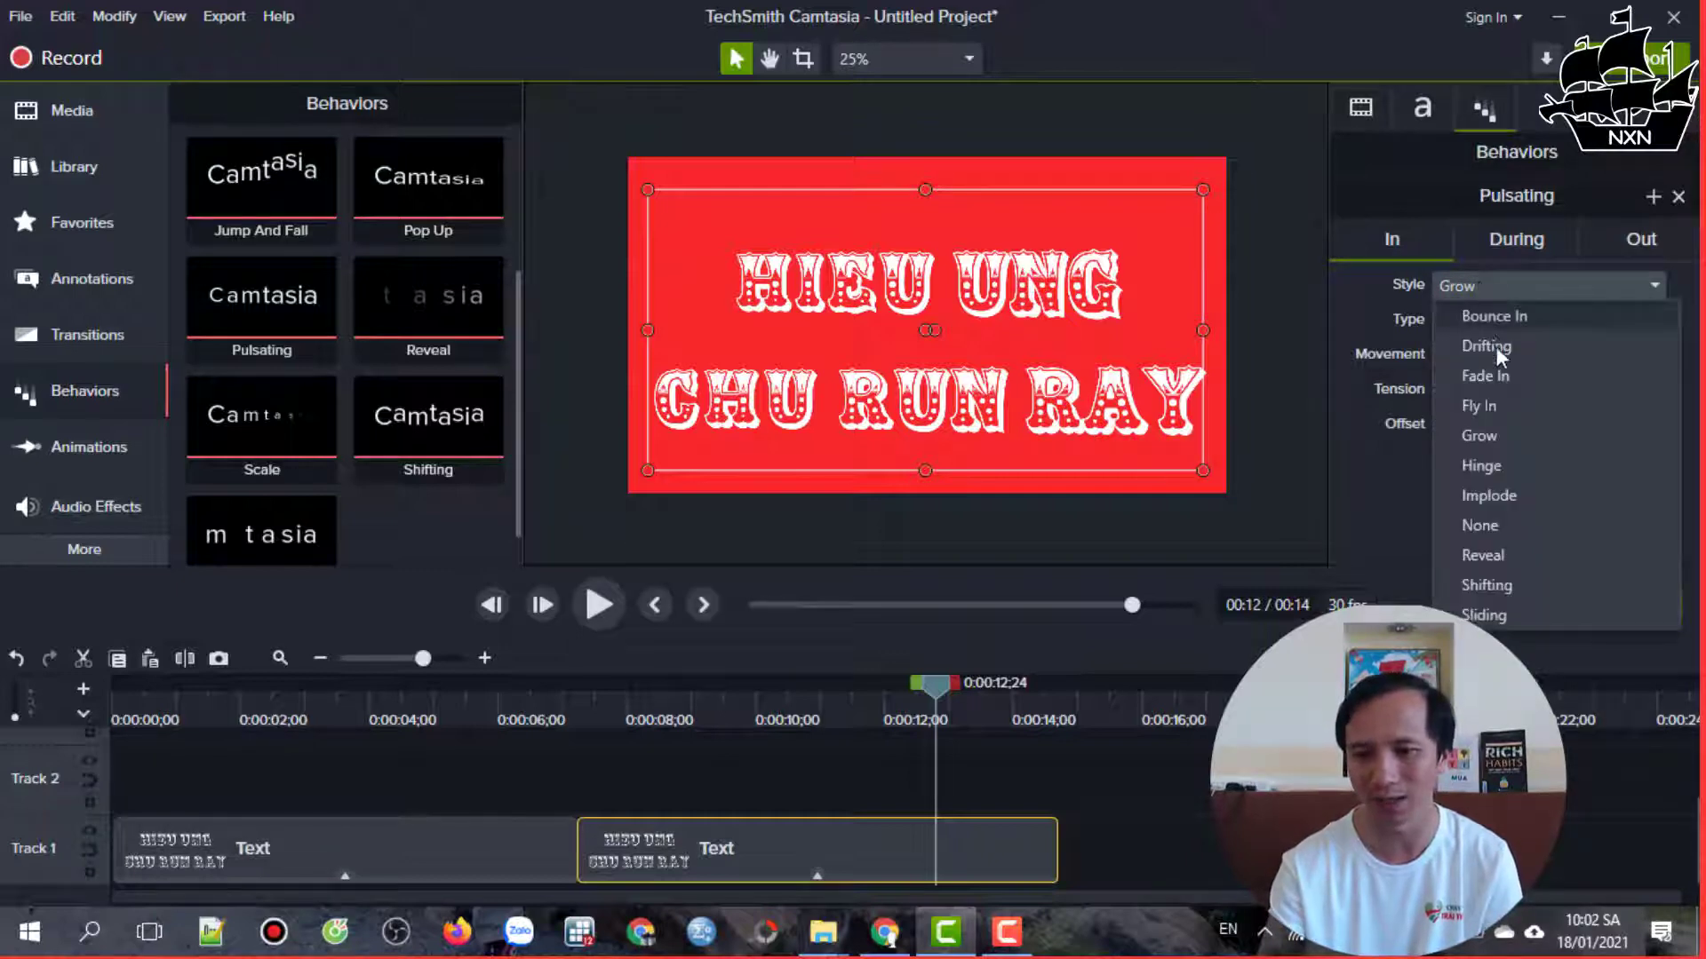
click(1498, 526)
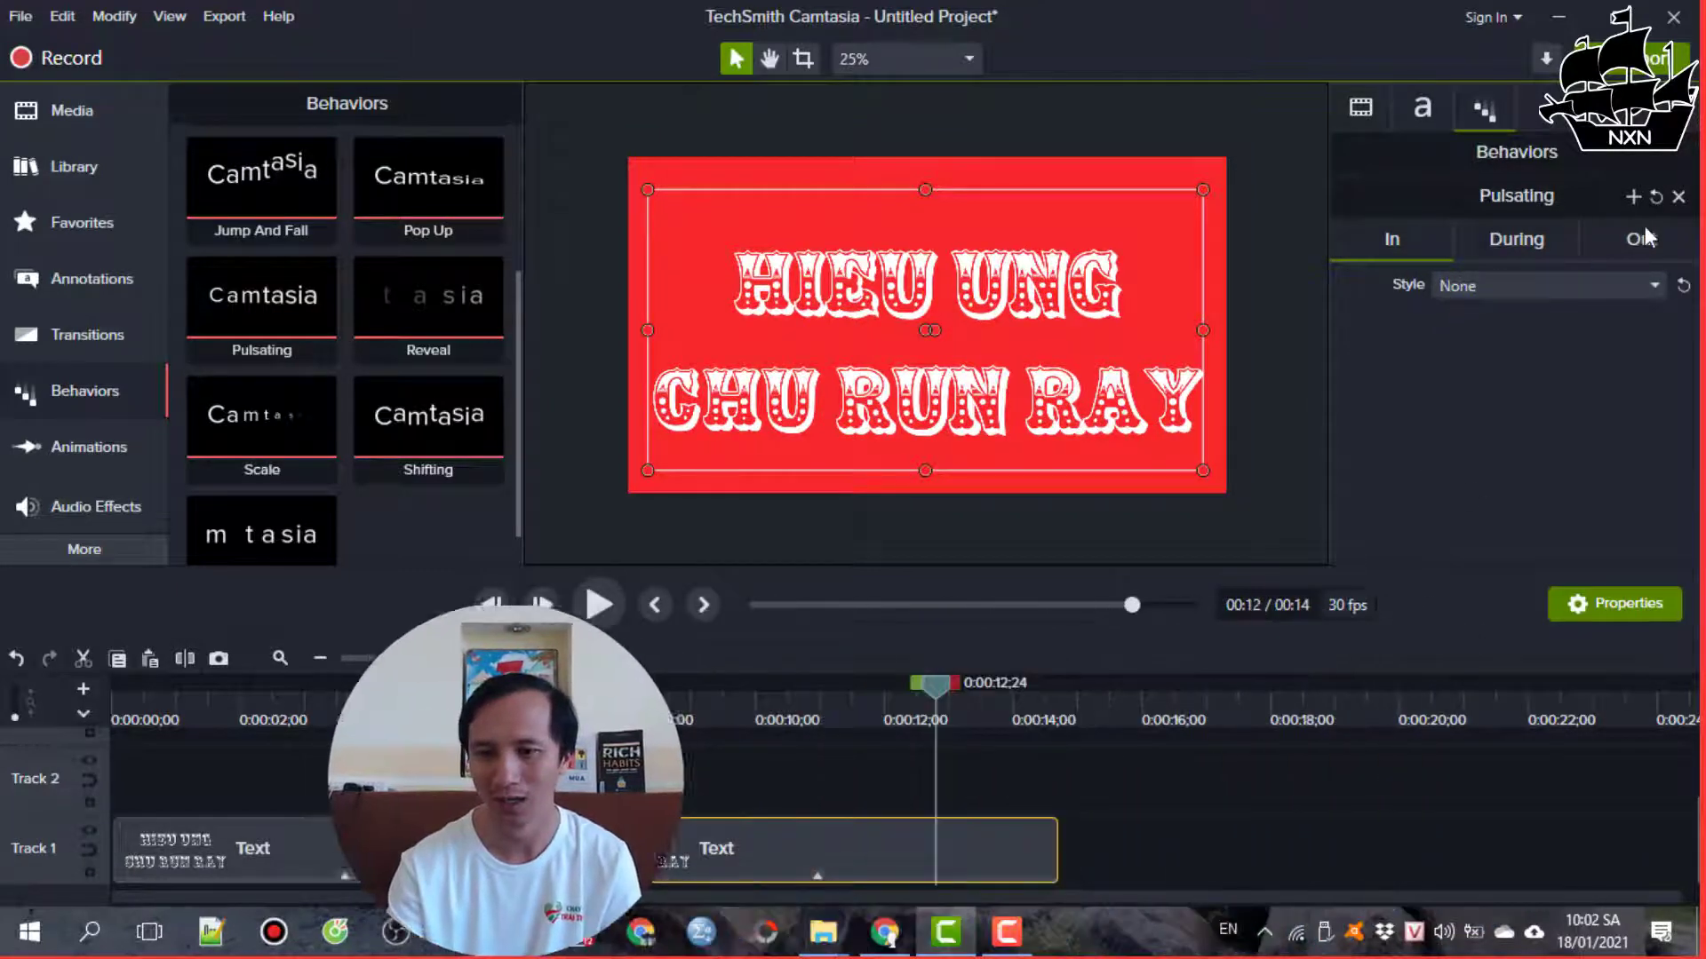
click(1642, 236)
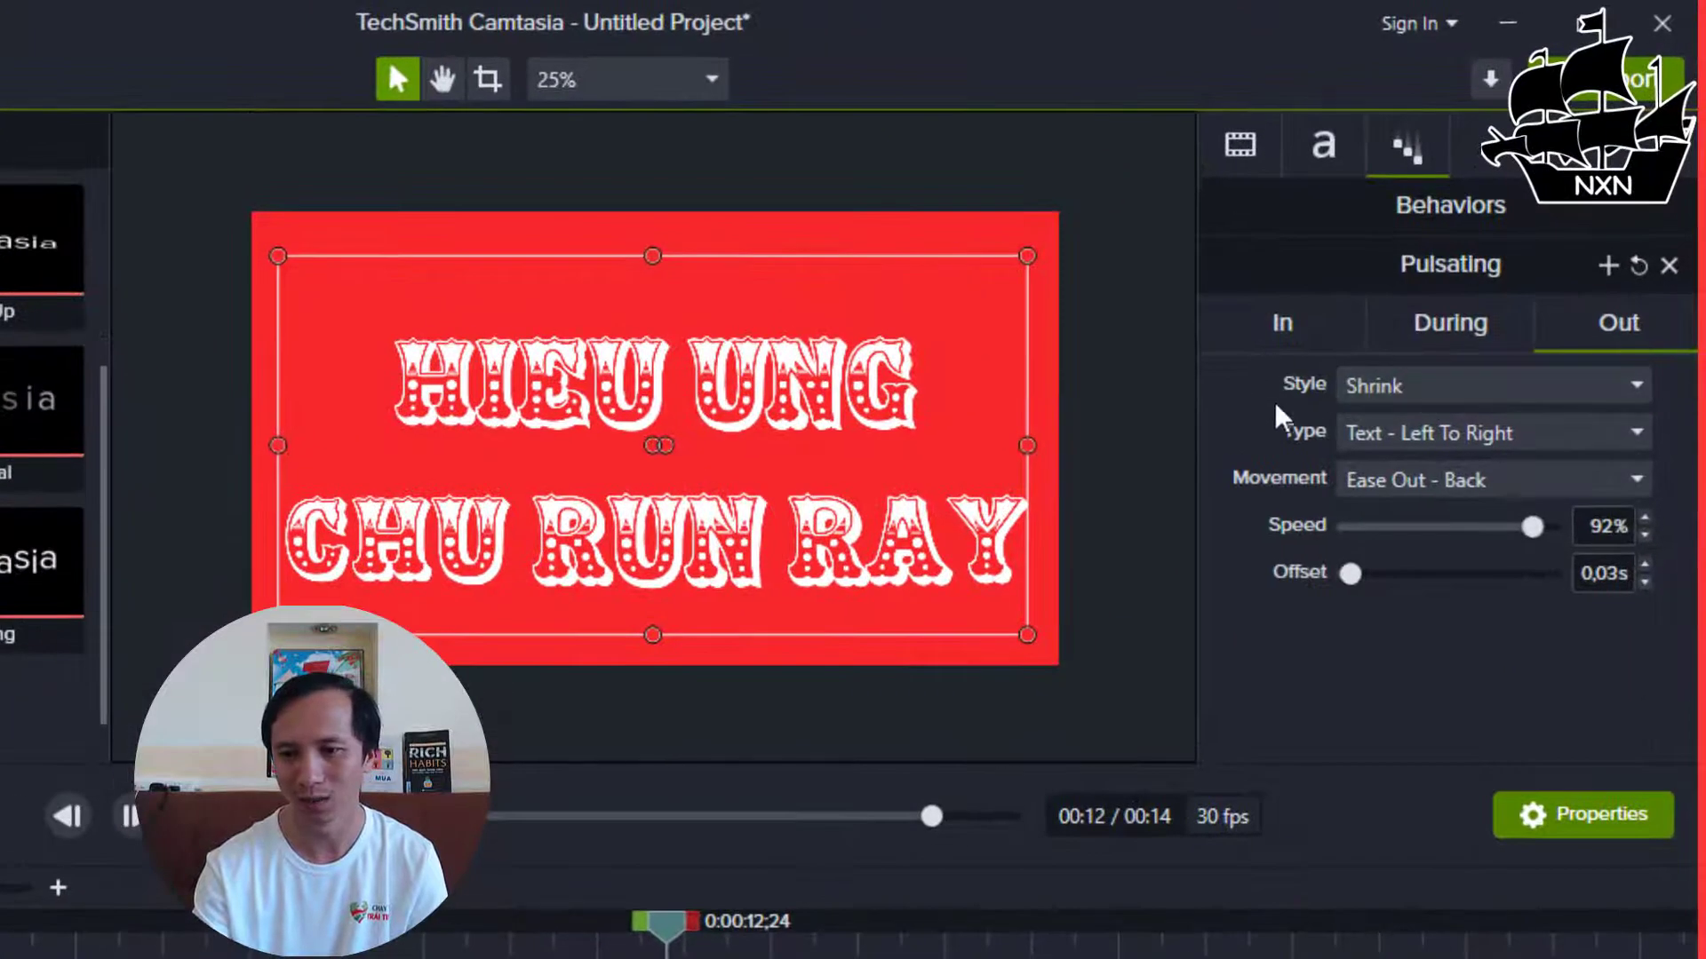
click(1386, 368)
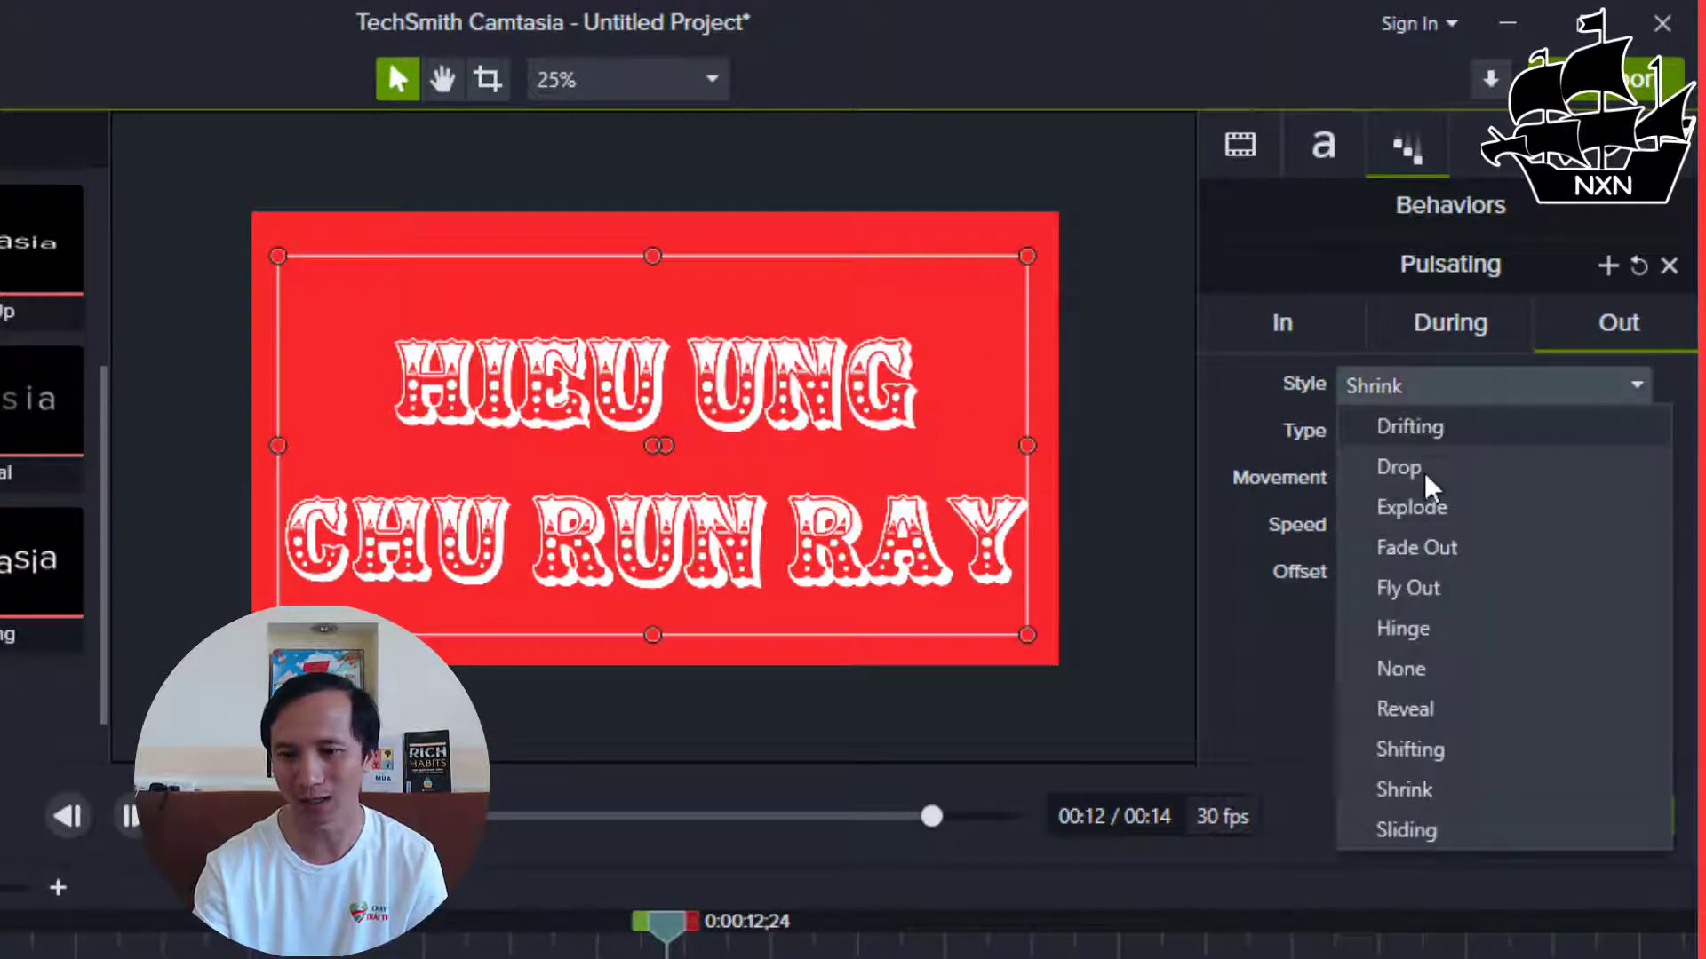
click(1421, 669)
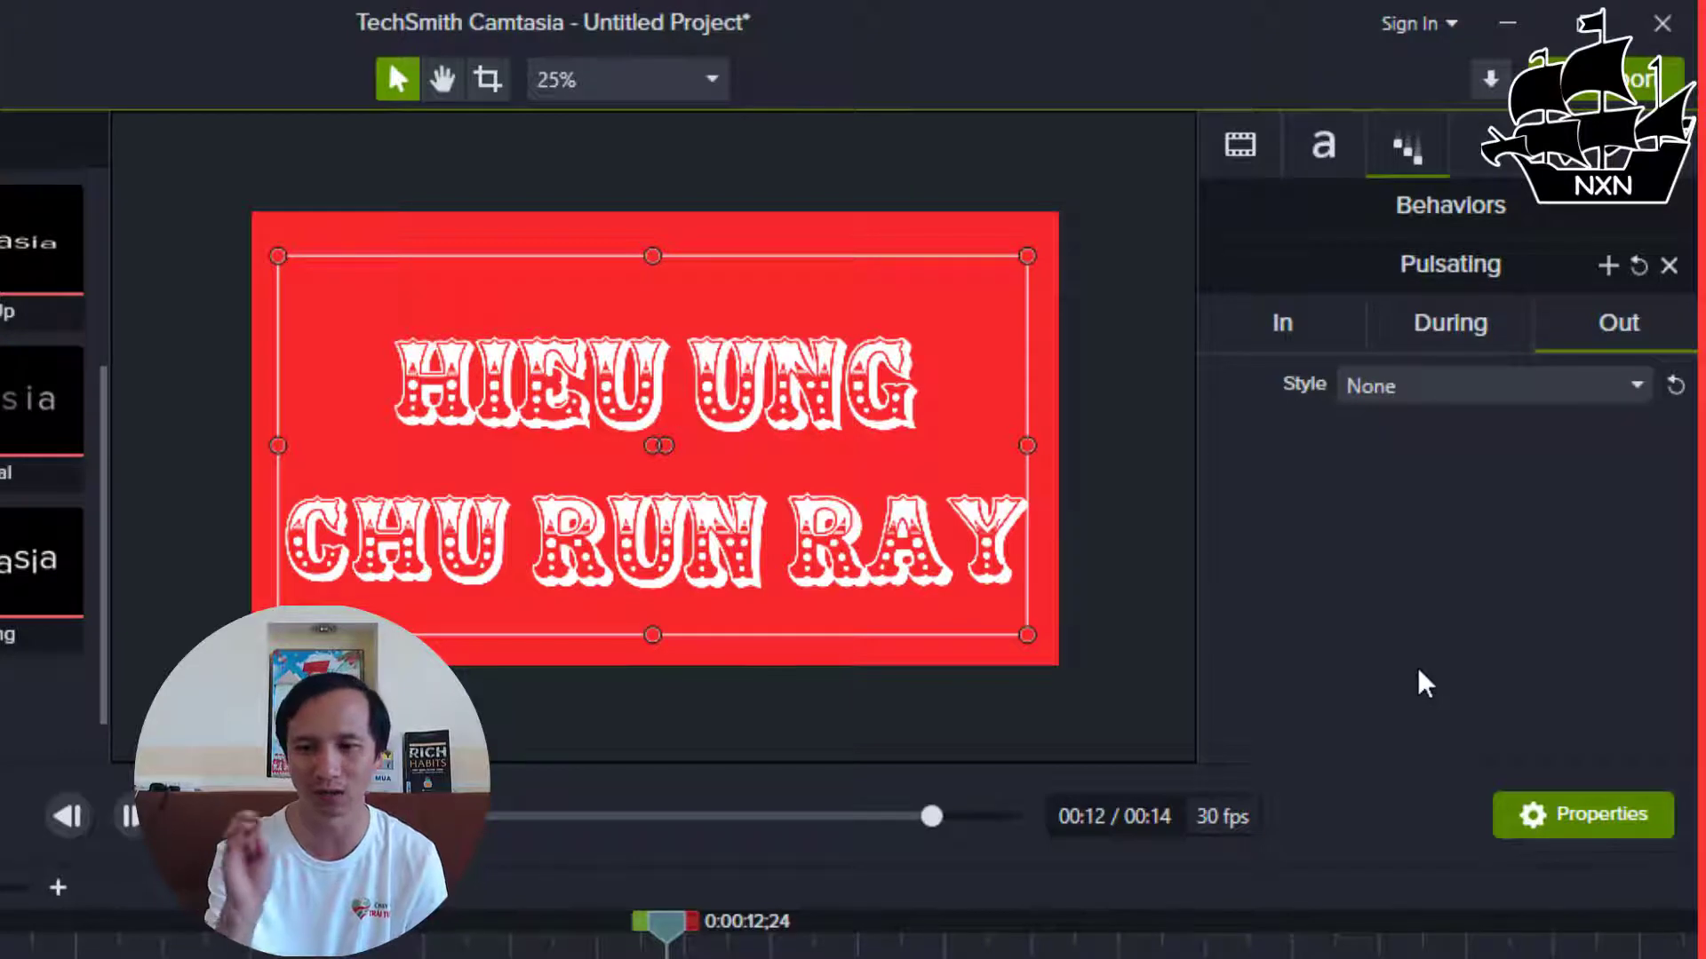
- Set the Type of the Pulsating behavior's During phase to Text - Random
click(1441, 343)
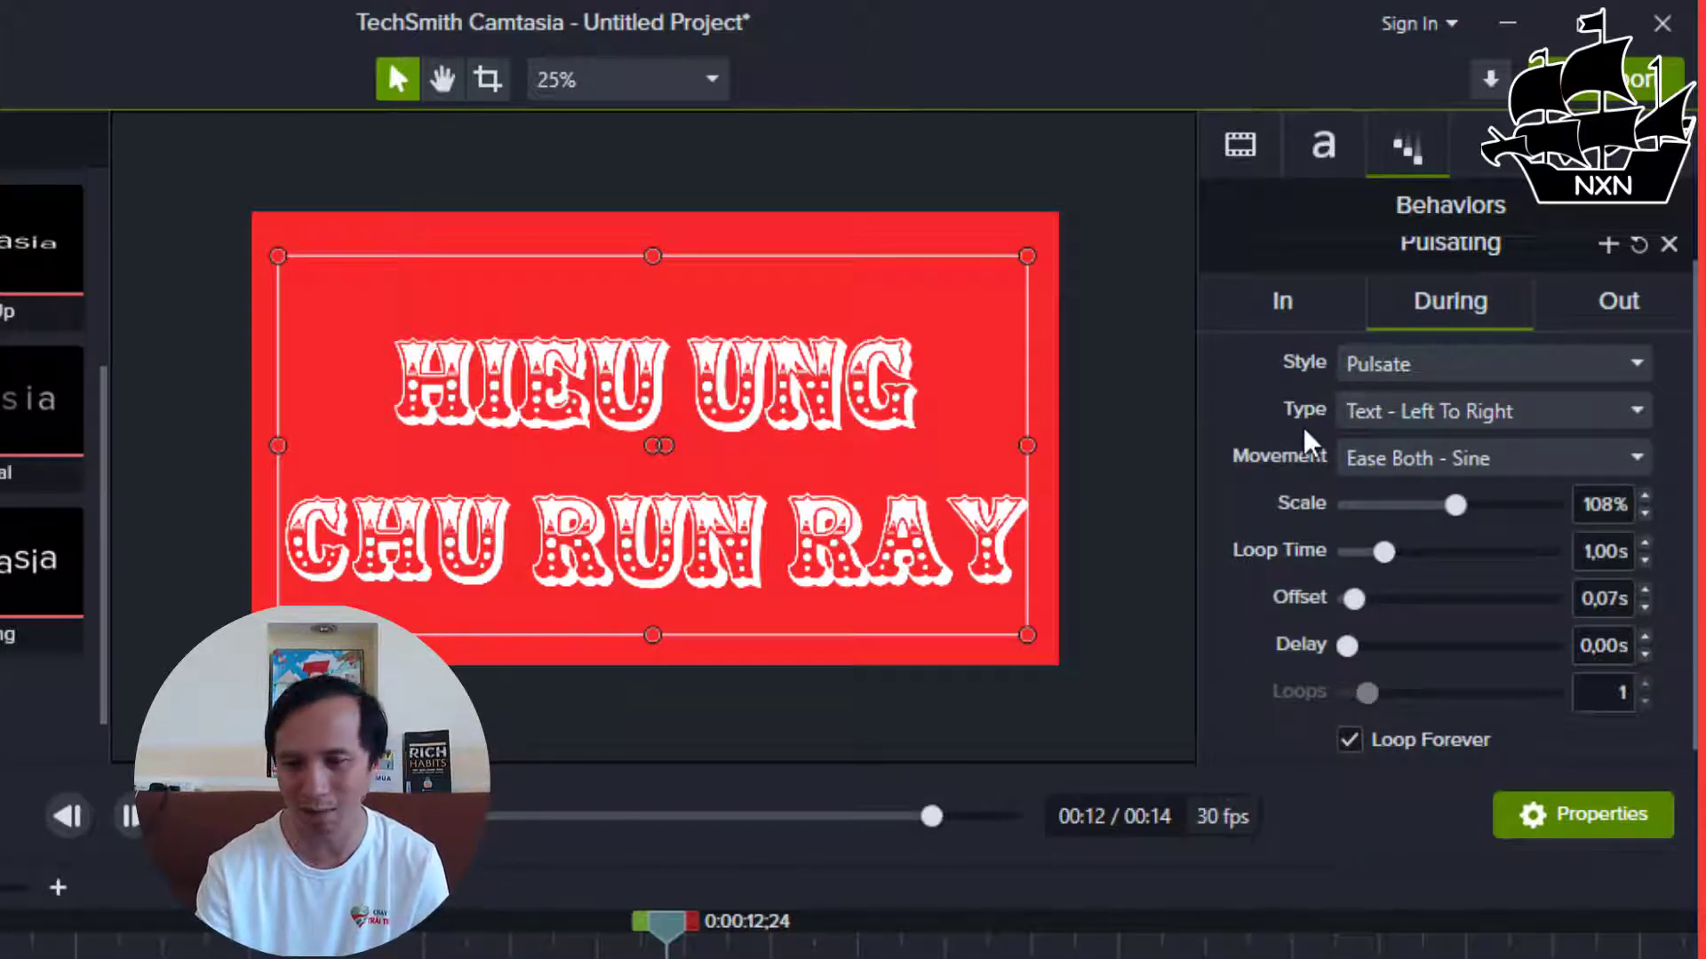
click(1391, 411)
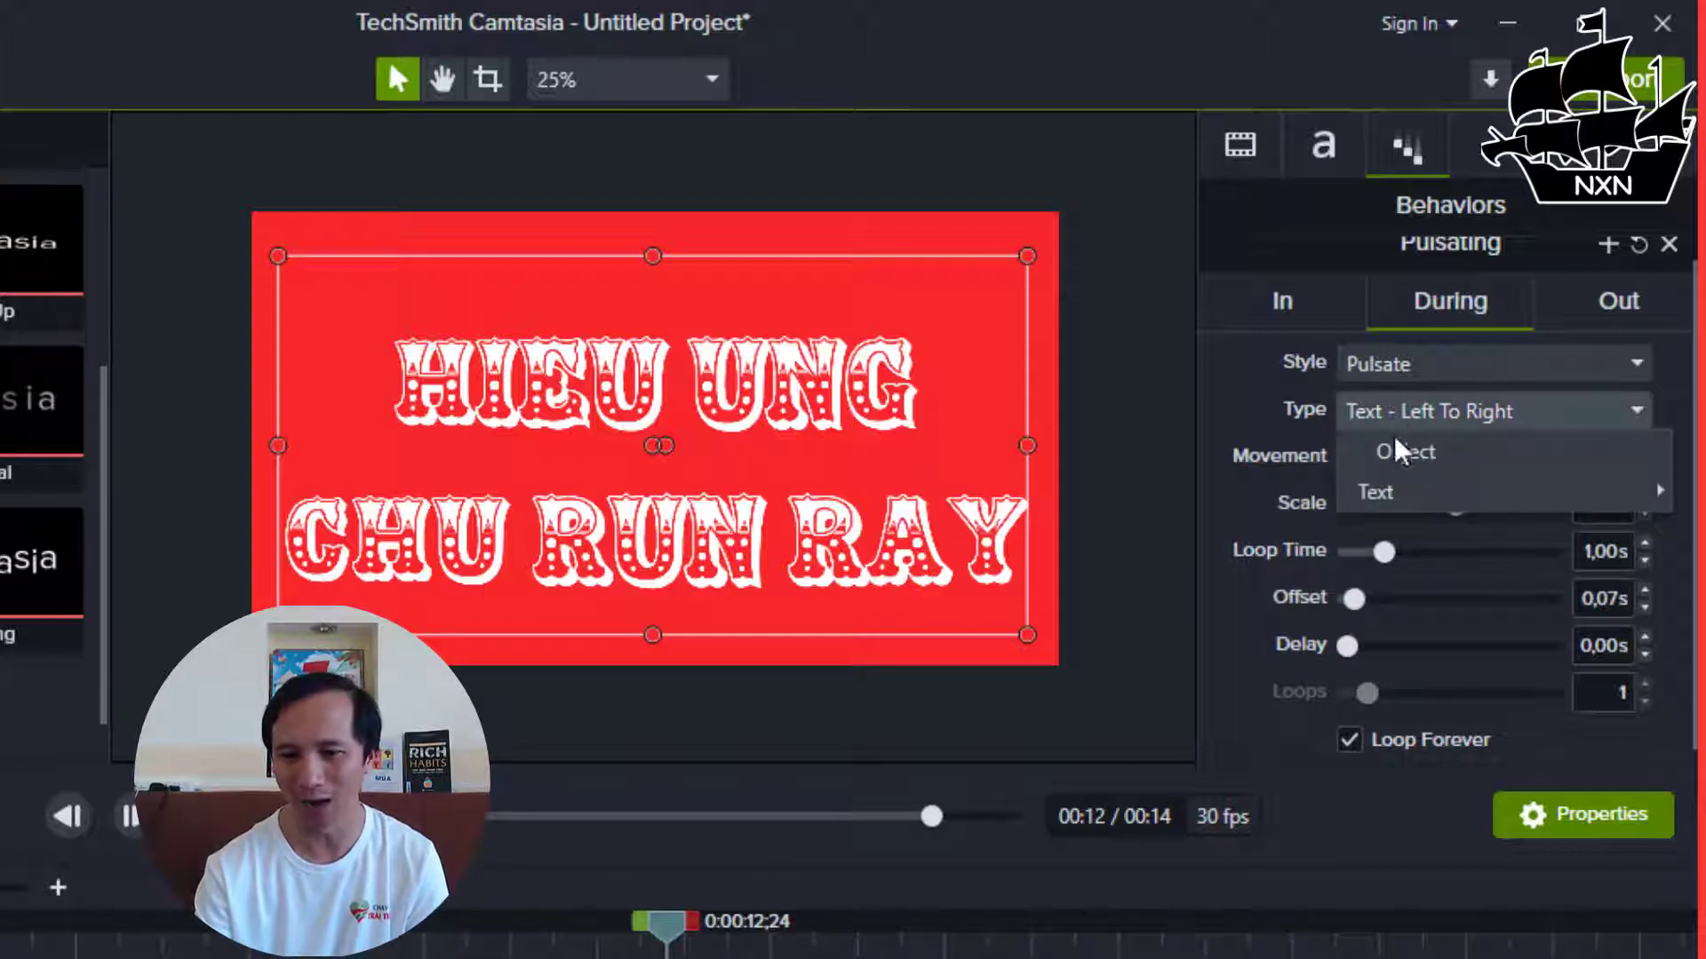
mouse_move(1379, 491)
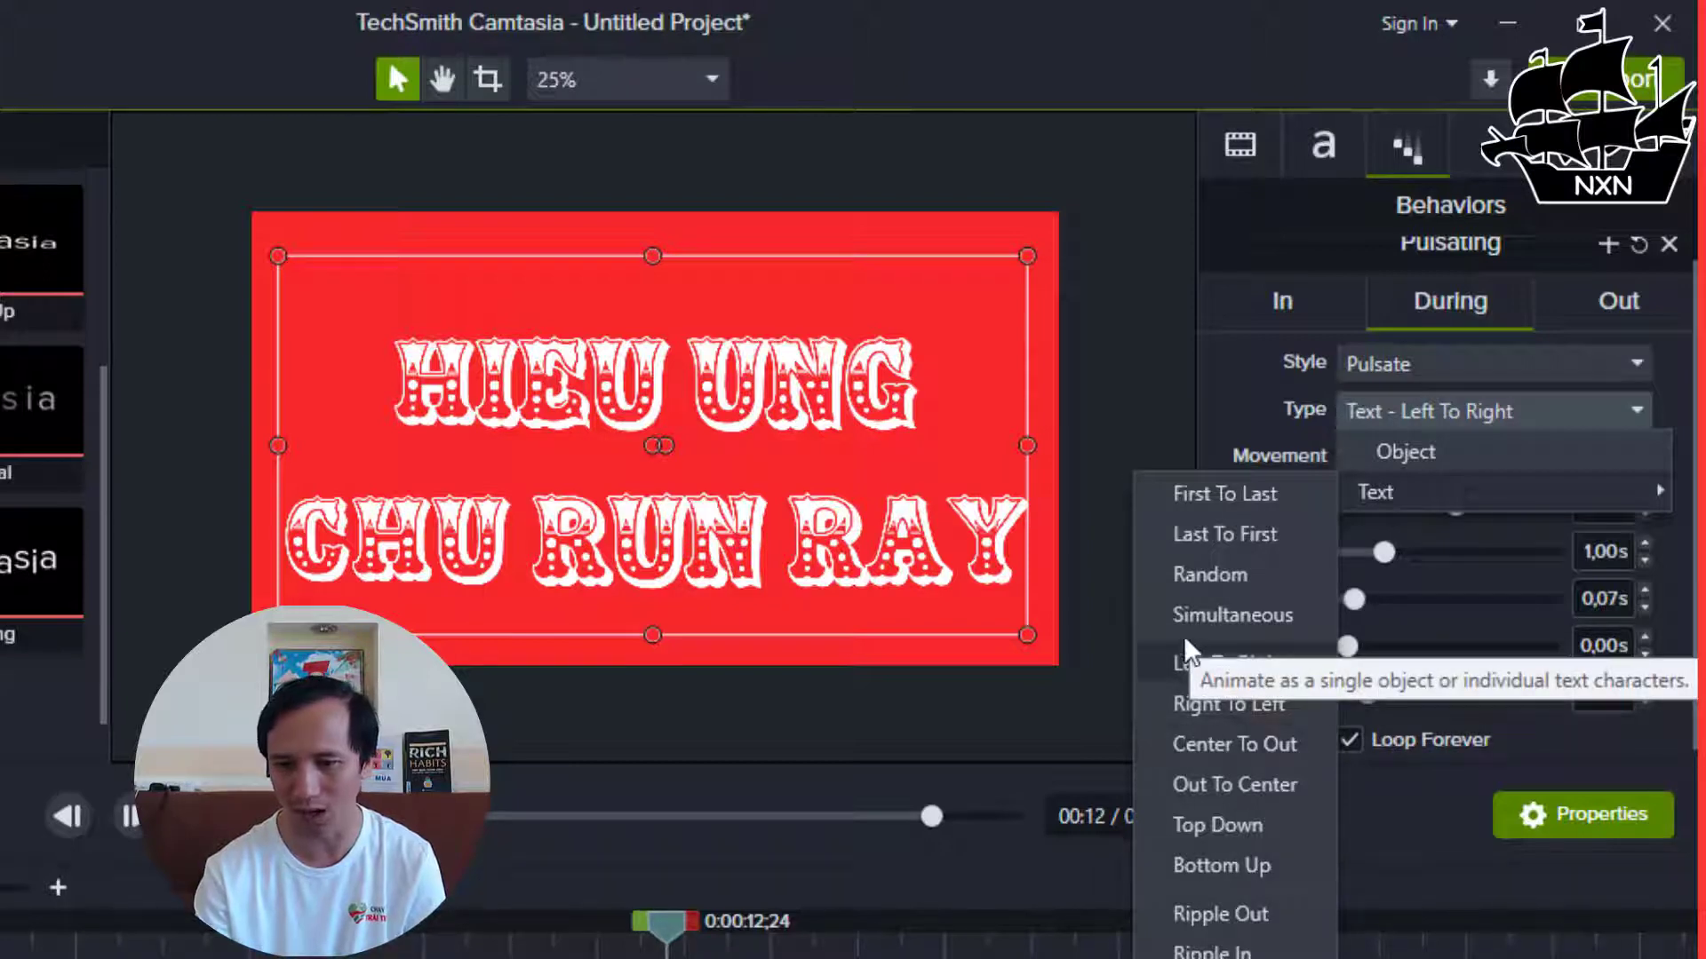
click(1206, 574)
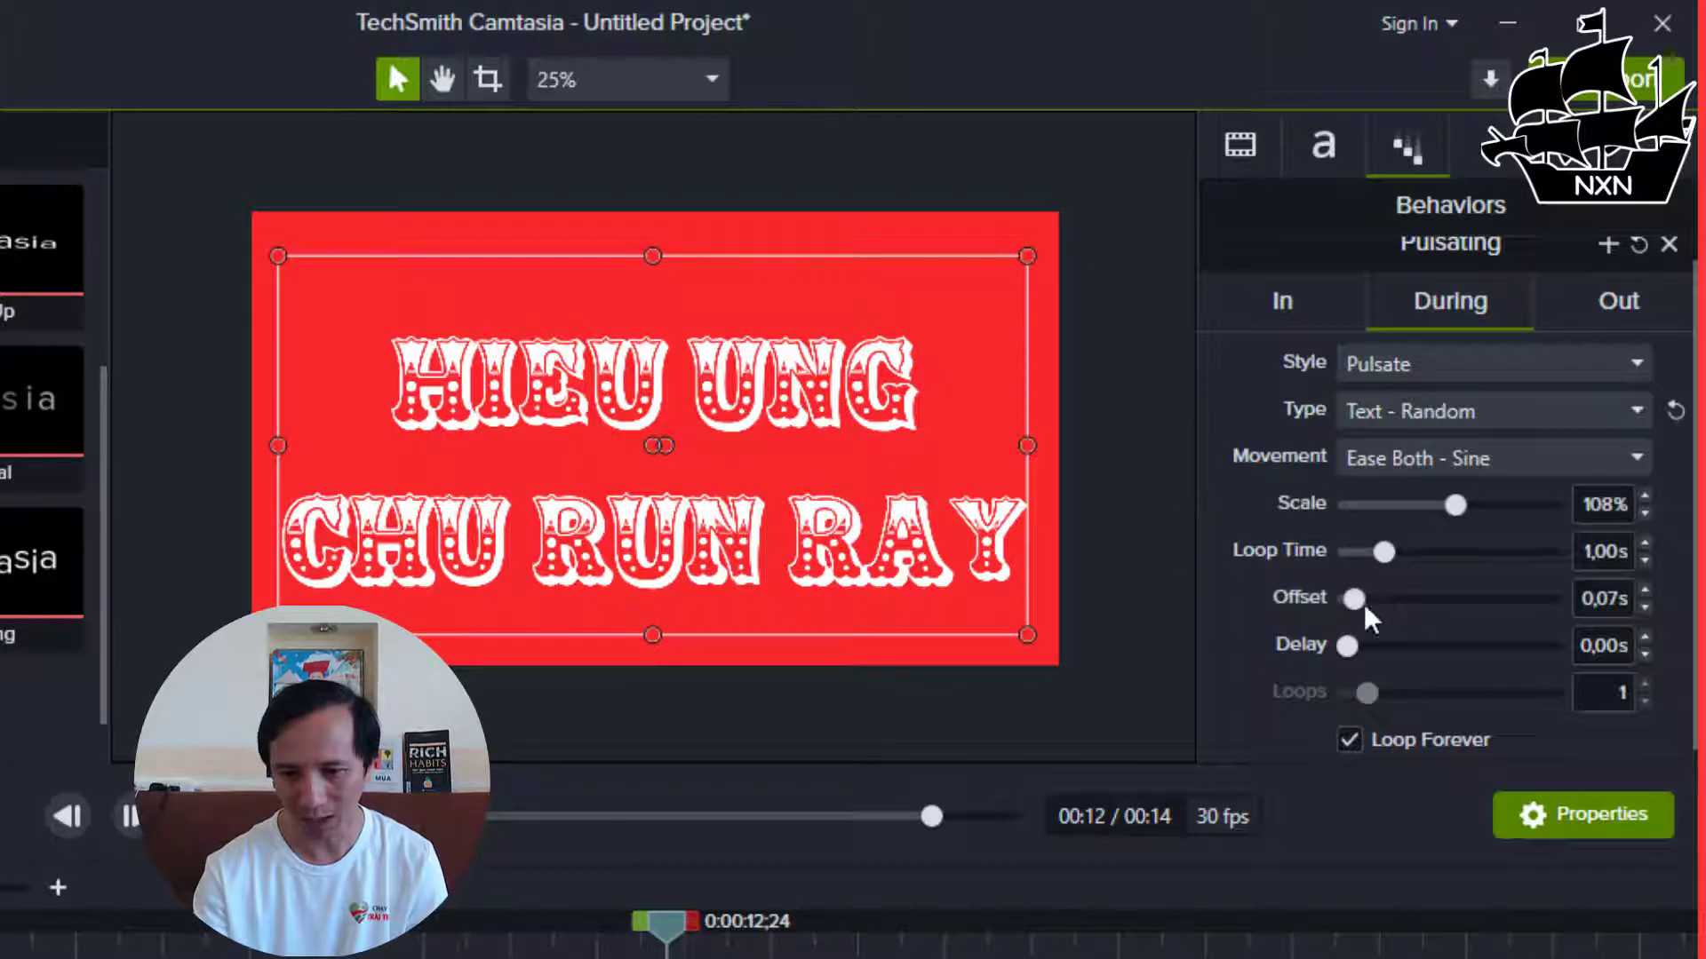
- Set the During phase's Loop Time to 0,10s, try an Offset of 0,80s, and reduce the Offset to 0,00s
drag(1384, 553, 1340, 547)
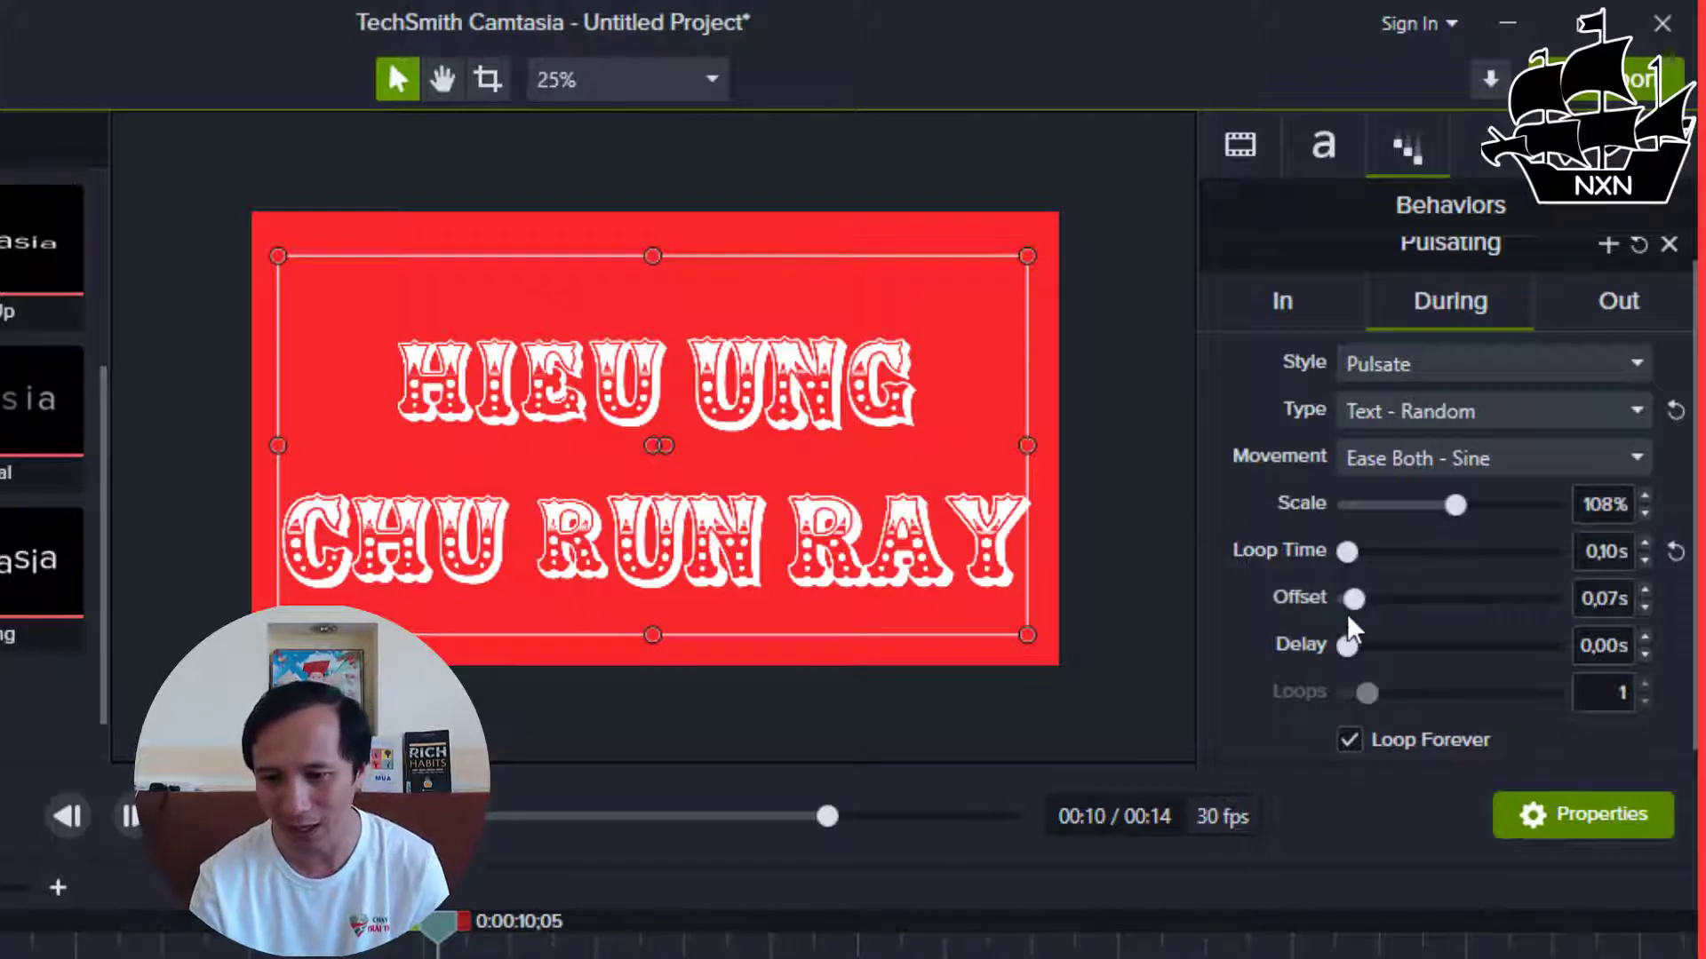
drag(1352, 605, 1426, 597)
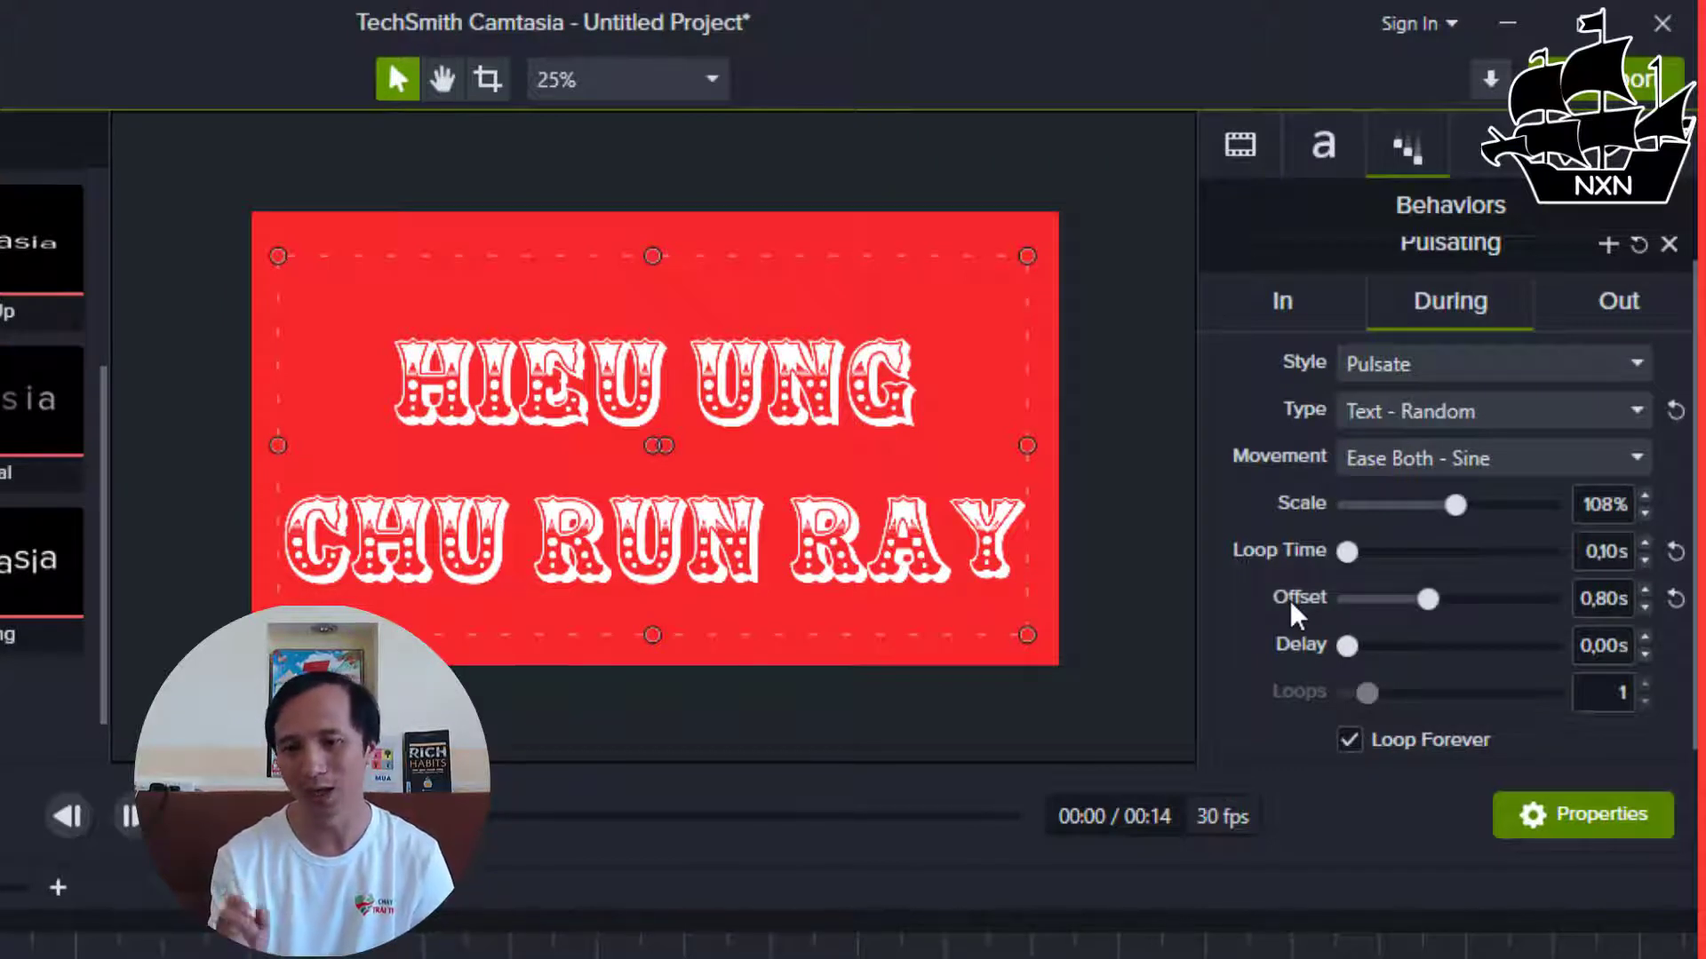
drag(1413, 606, 1346, 601)
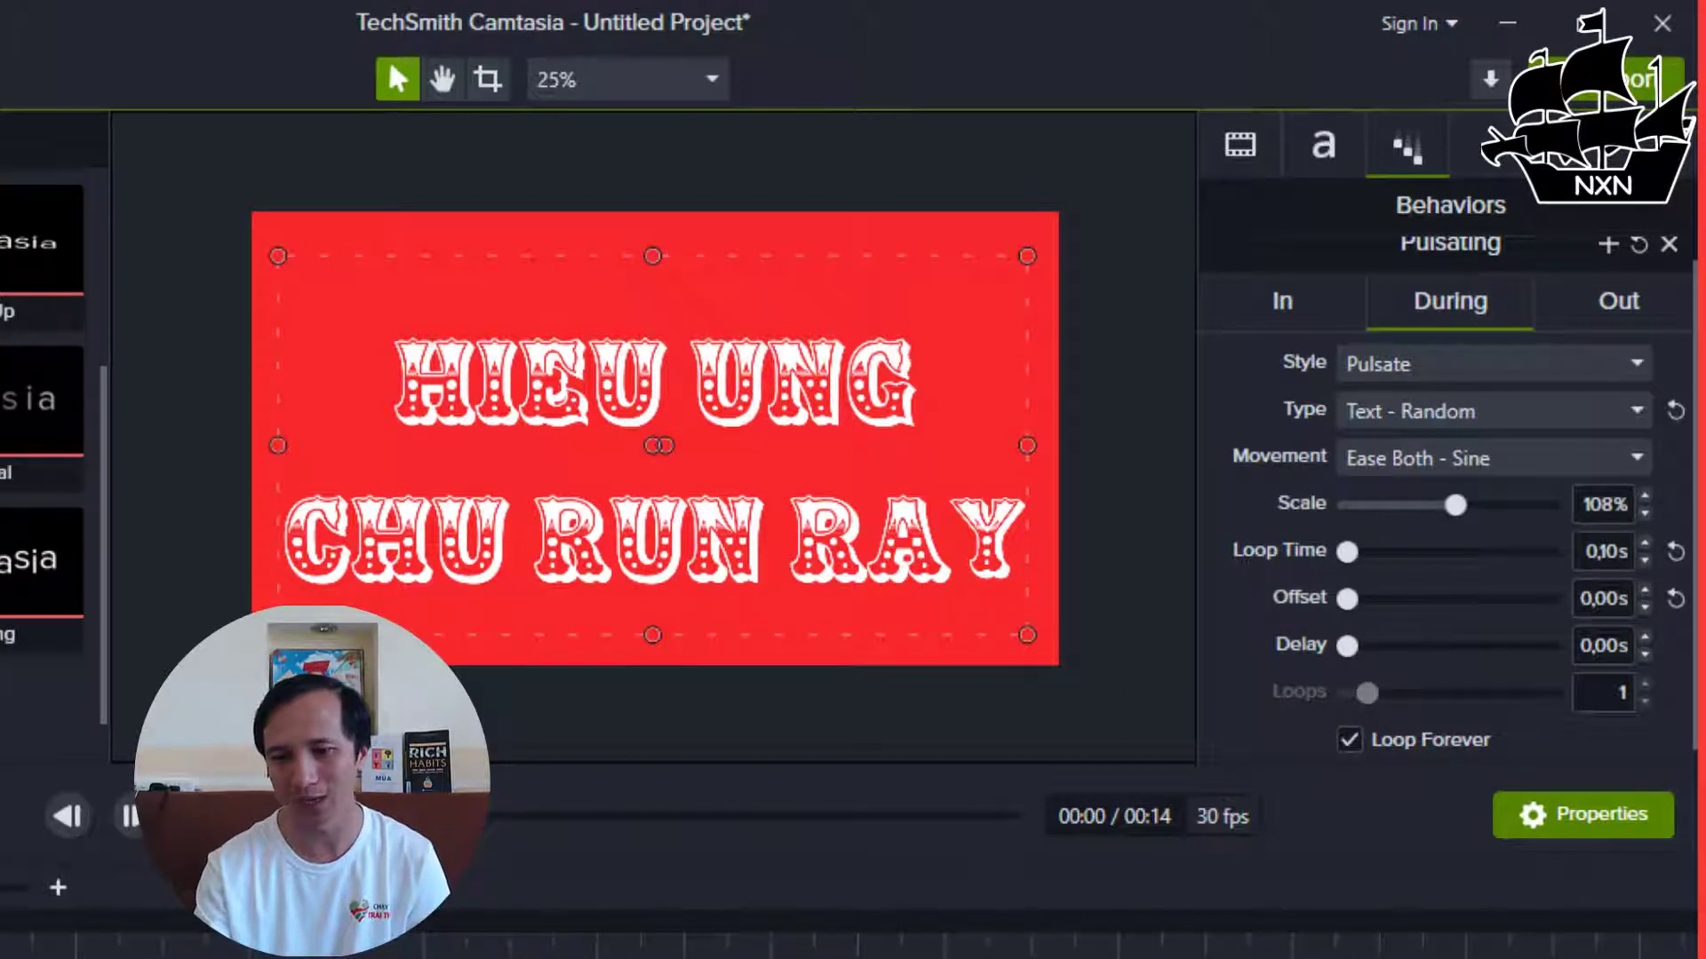